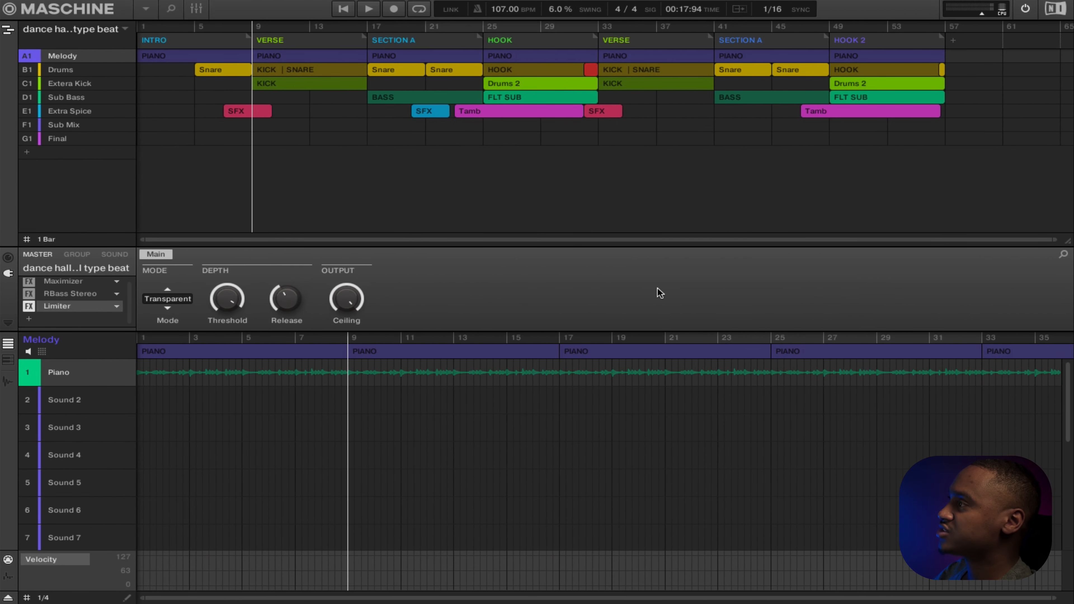
- Play the arrangement and look through the Drums group's sounds and patterns
key(space)
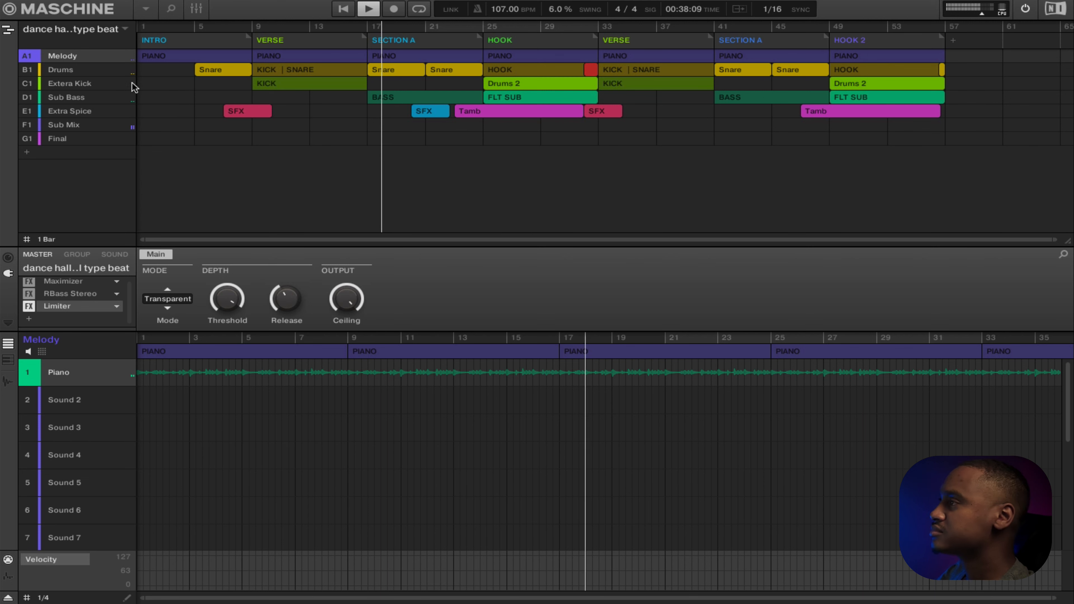
click(60, 70)
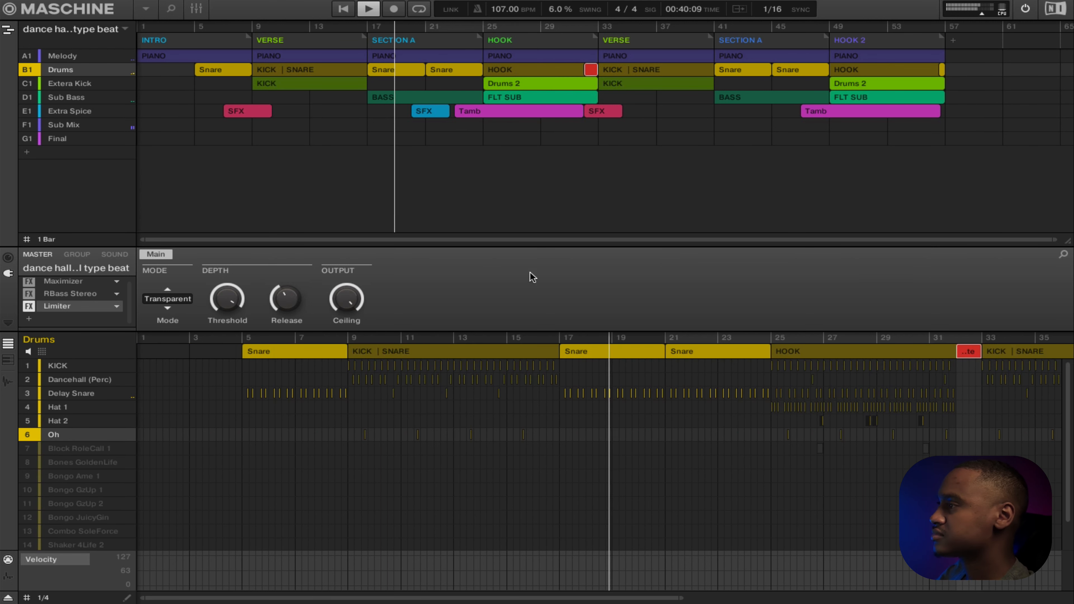
scroll(538, 366, down, 1)
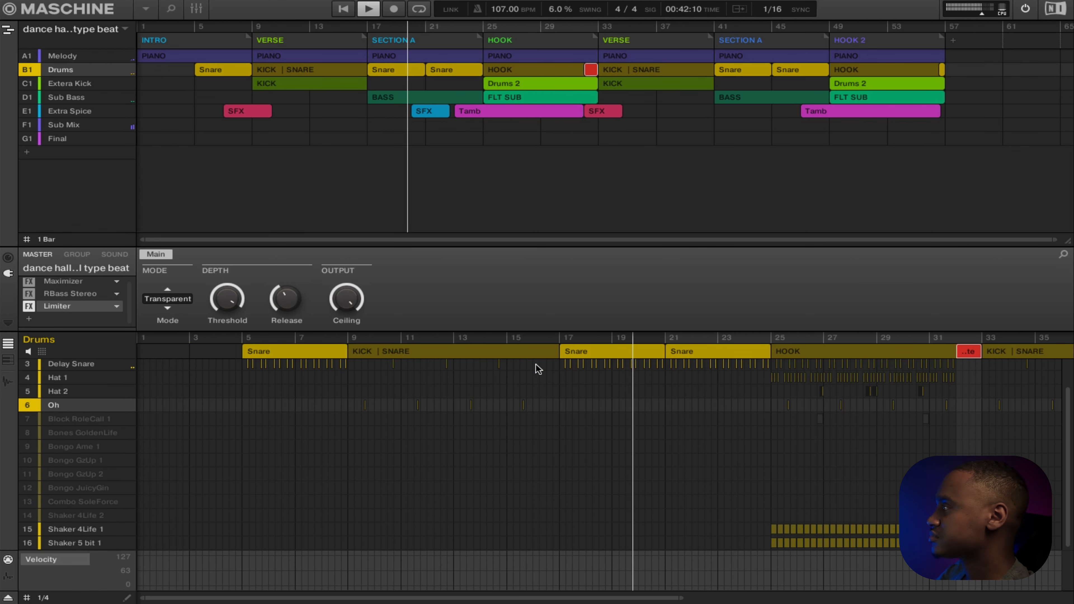
scroll(524, 361, up, 1)
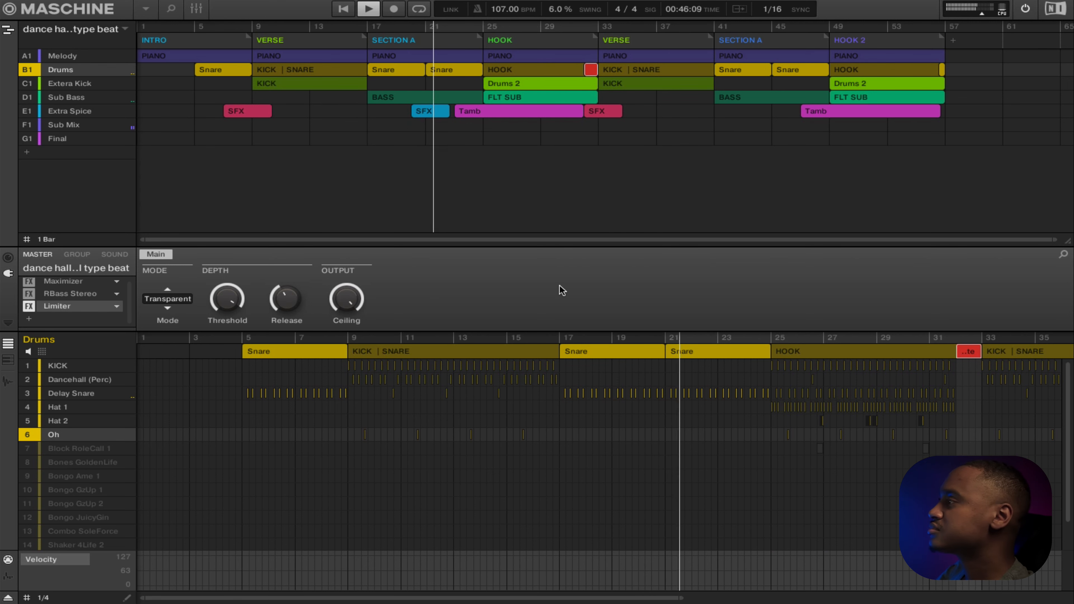
- Check the group channels in the mixer during playback, return to the arrangement and stop playback
key(ctrl+m)
double_click(87, 25)
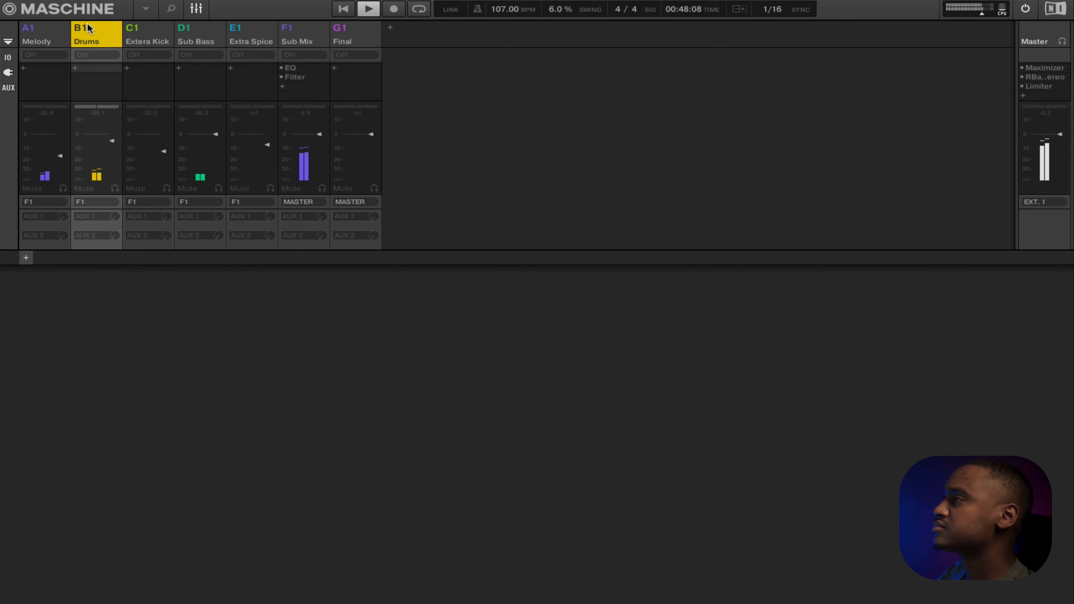
key(F3)
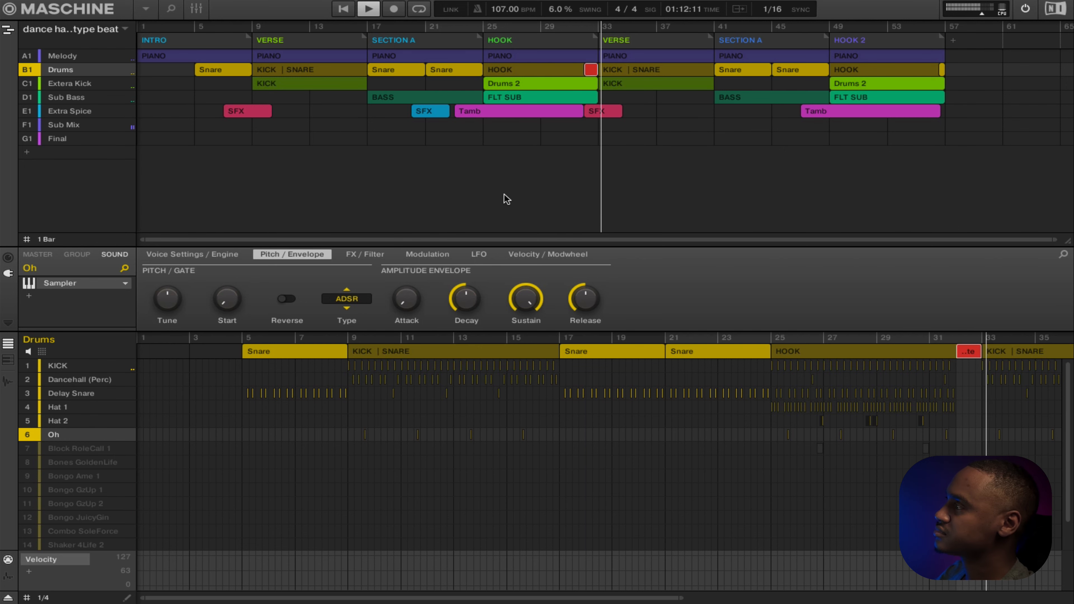
key(space)
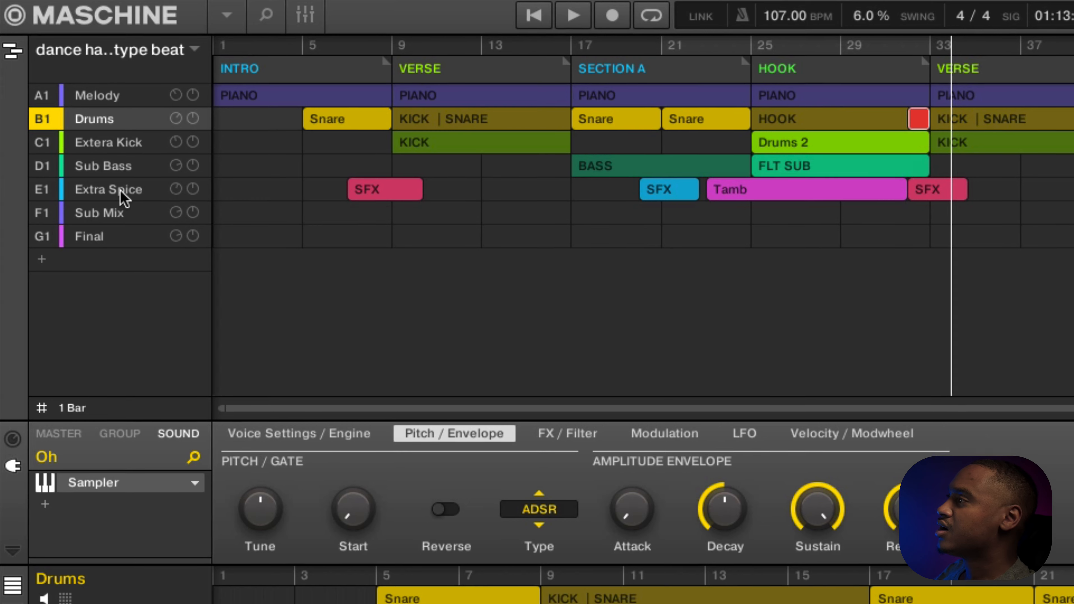
- Select the Melody through Extra Spice groups together and examine their routing into the Sub Mix group in the mixer
click(78, 113)
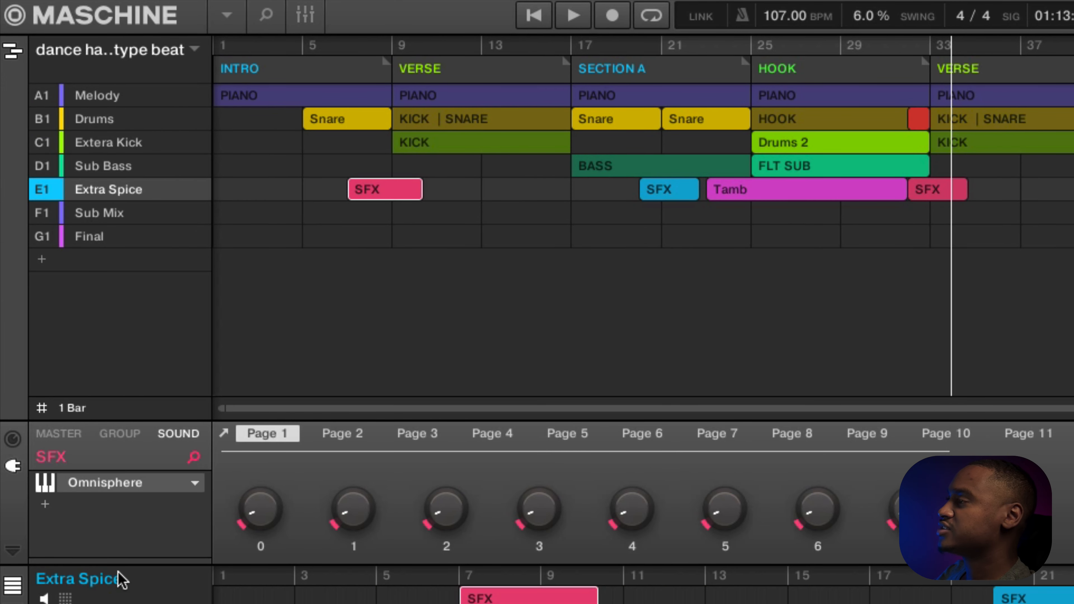
click(108, 102)
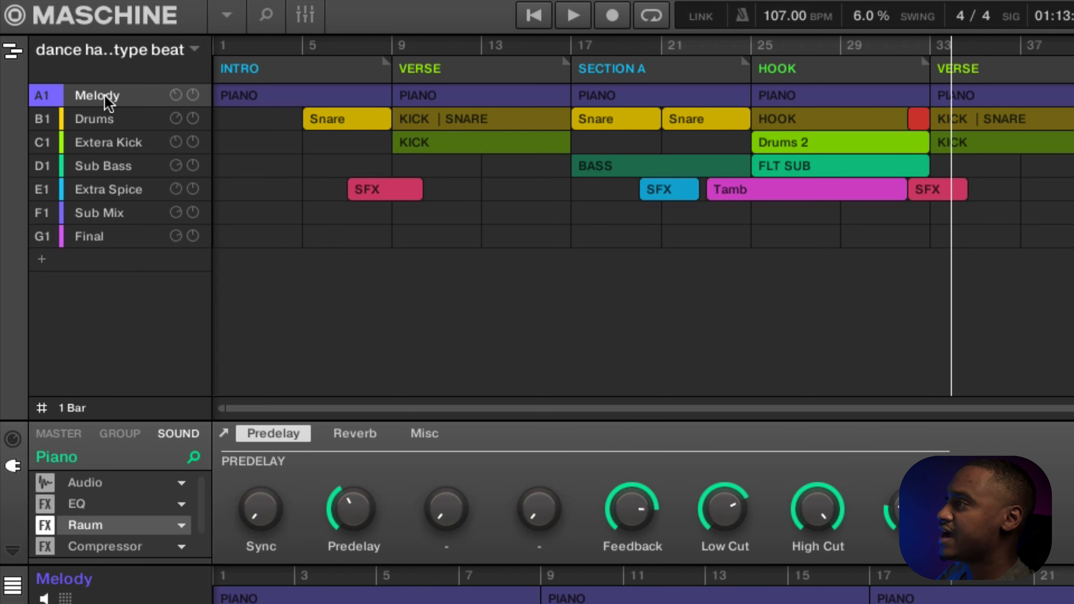
shift+click(104, 189)
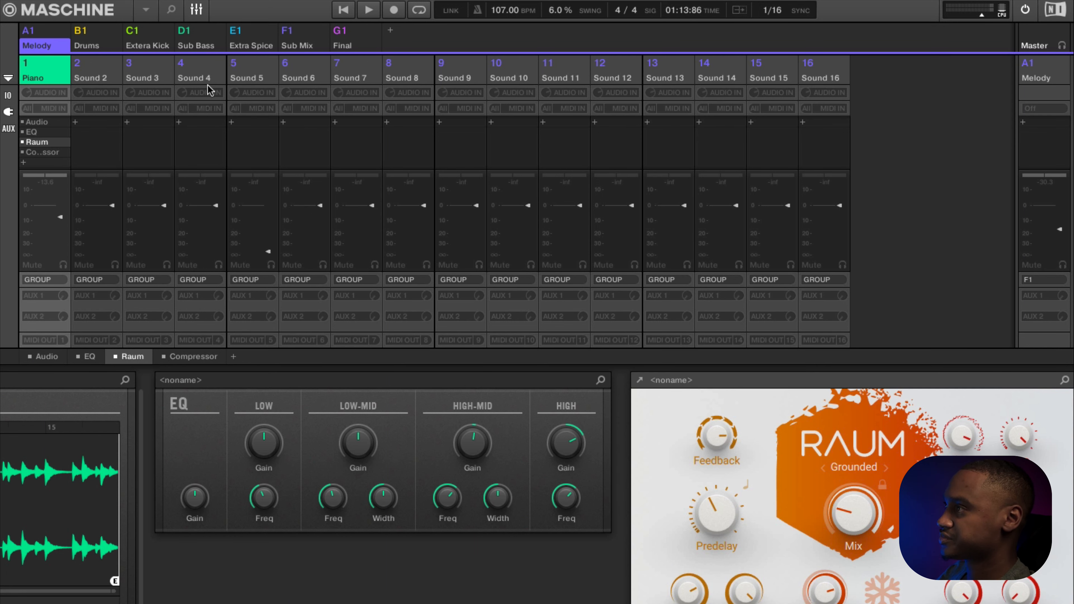
click(48, 38)
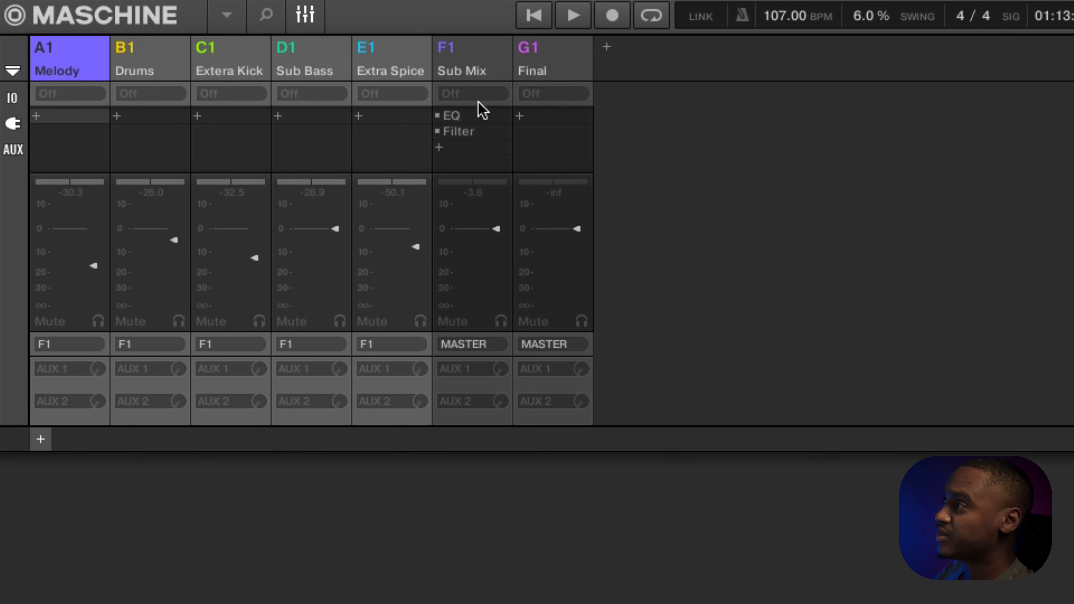
click(477, 66)
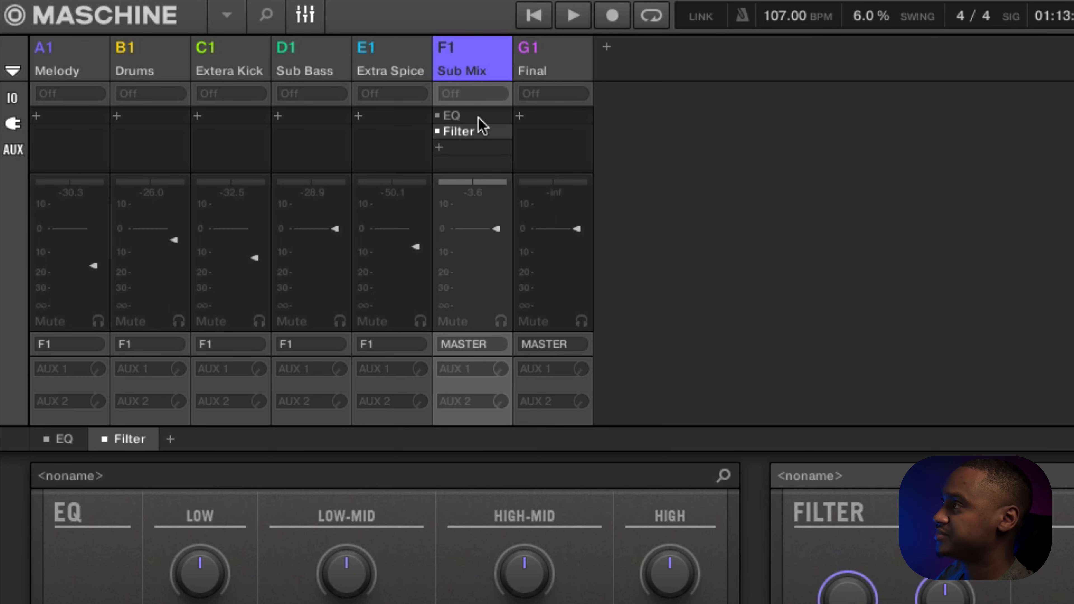
- Try sweeping the Sub Mix low-pass filter's cutoff from 12.5 kHz down to about 430 Hz and back up
key(ctrl+m)
key(F3)
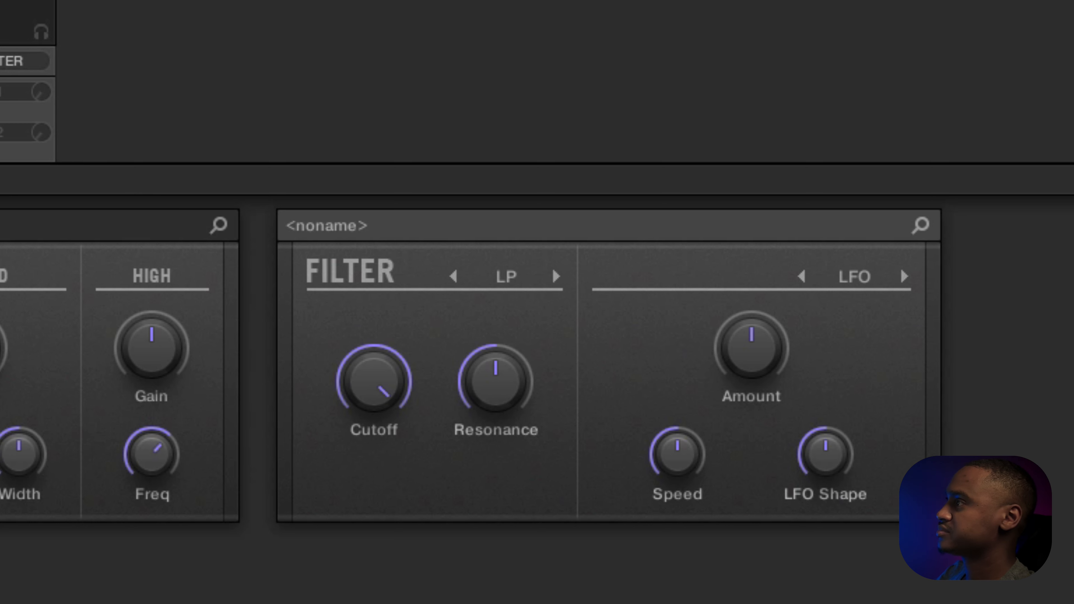
mouse_move(388, 386)
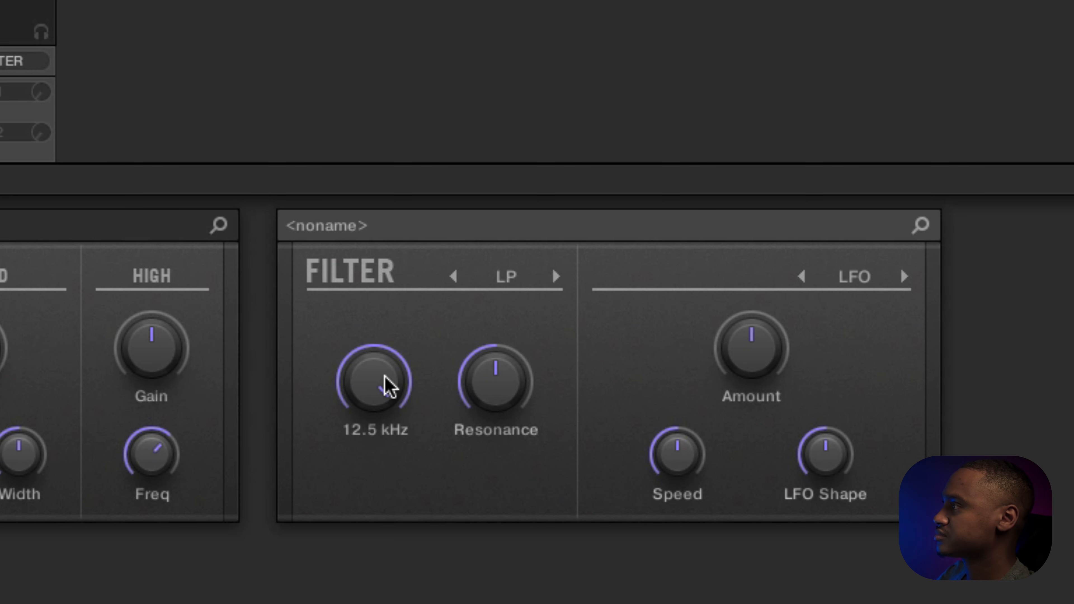
scroll(388, 386, down, 5)
scroll(388, 386, down, 6)
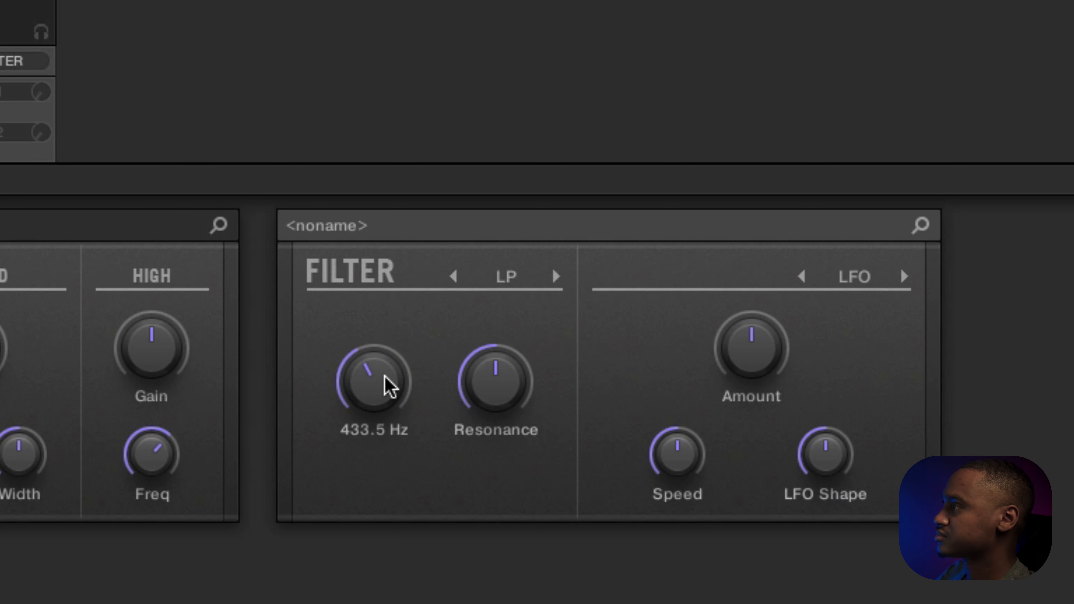
scroll(388, 386, down, 6)
scroll(388, 386, up, 4)
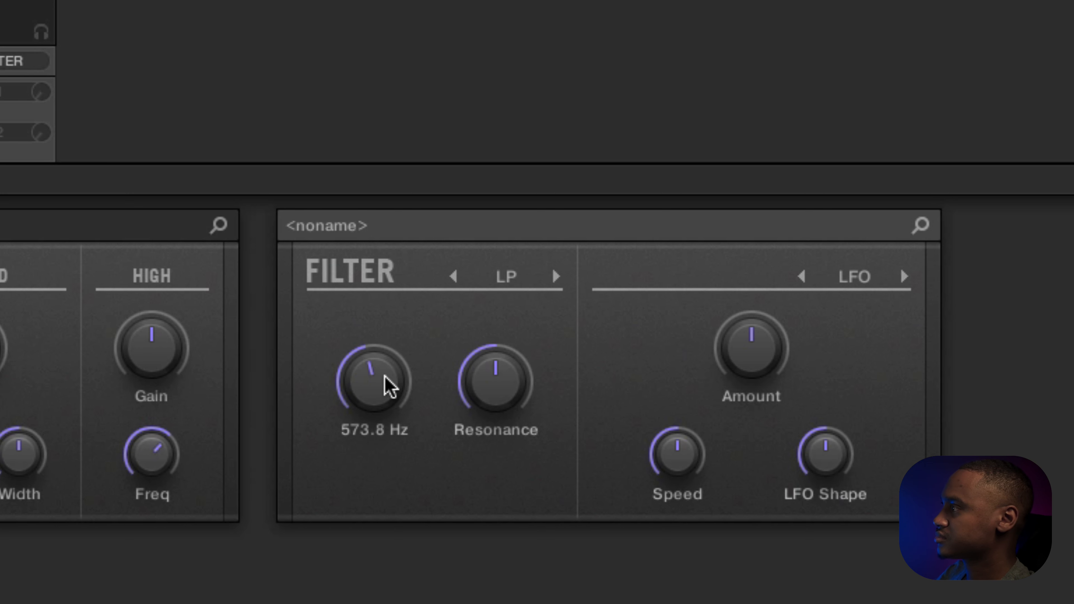
scroll(388, 387, down, 4)
scroll(388, 386, up, 10)
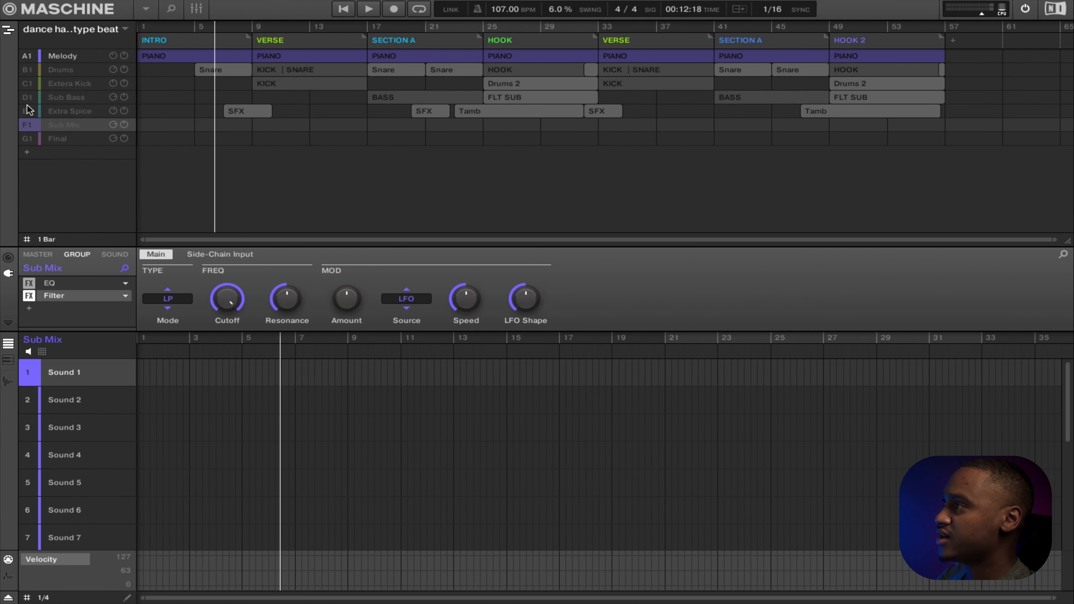
- Unmute the Sub Mix group and bypass the EQ, Raum and Compressor on the Melody group's Piano sound
click(28, 124)
click(72, 56)
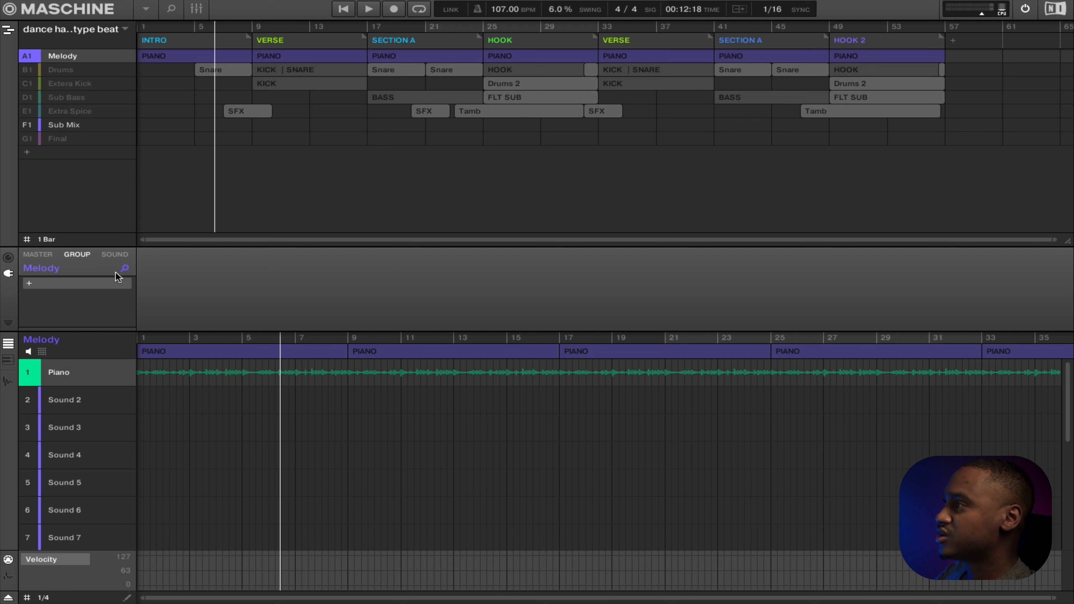
click(102, 256)
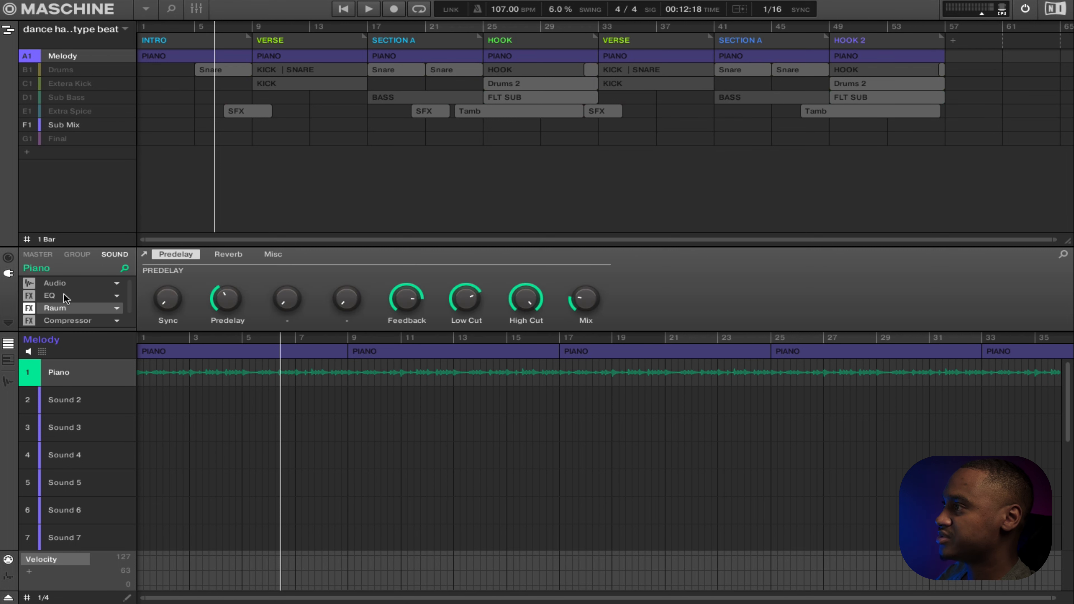
click(28, 321)
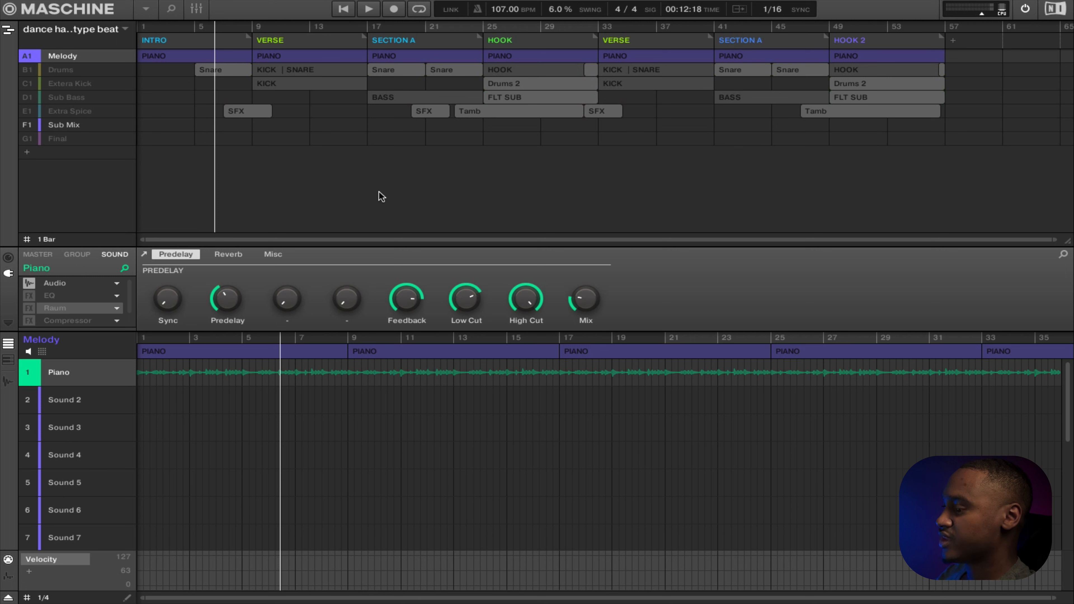
- Bypass the Maximizer, RBass Stereo and Limiter on the master channel
click(47, 255)
click(29, 281)
click(31, 293)
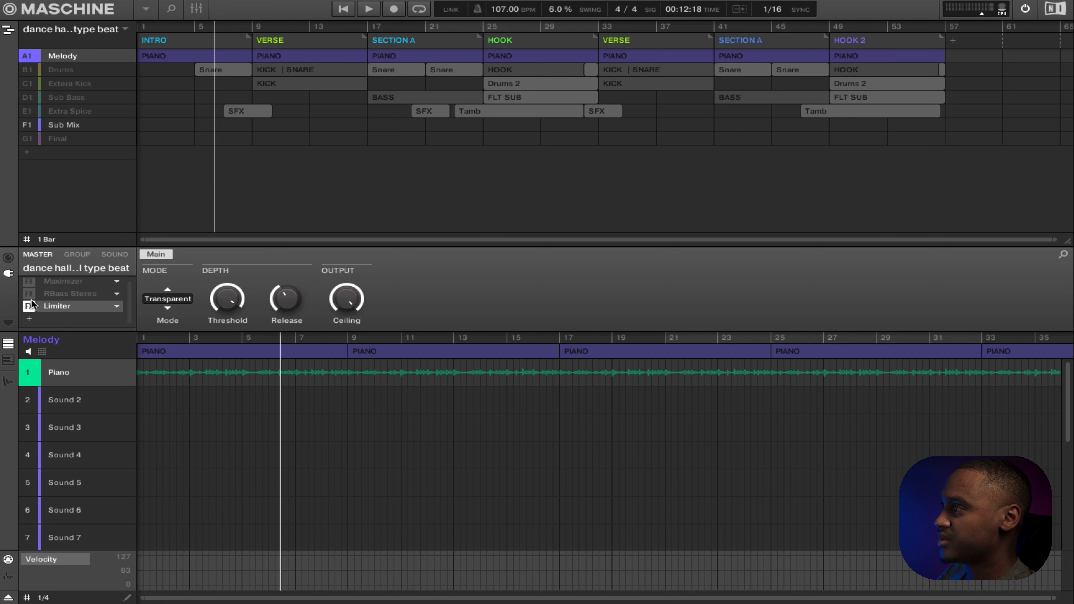
click(28, 306)
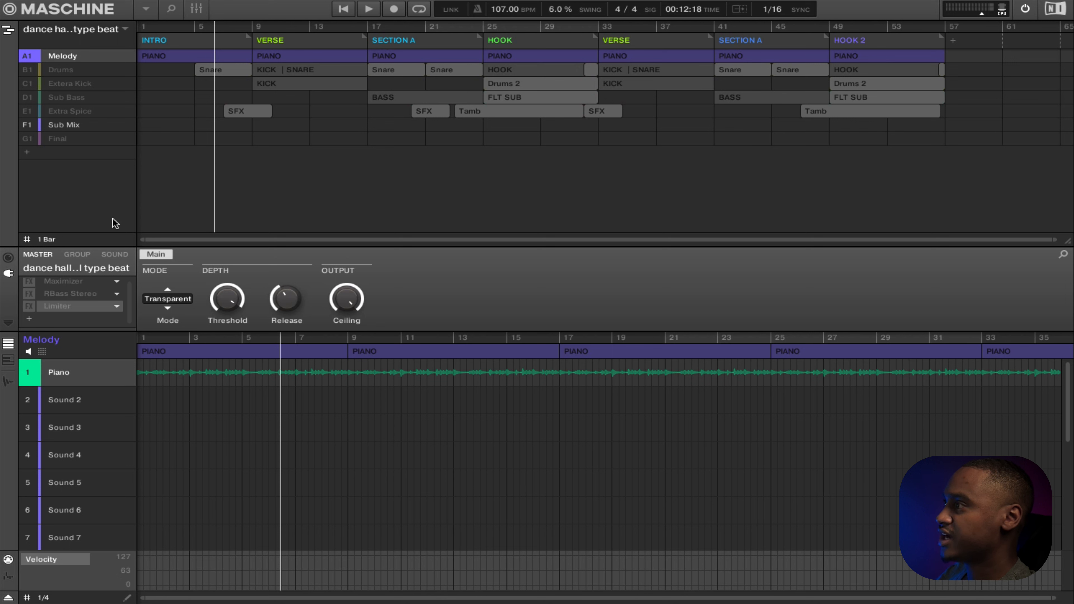
- Play the Piano sound dry, re-enable its EQ and play it again to compare
click(115, 254)
key(space)
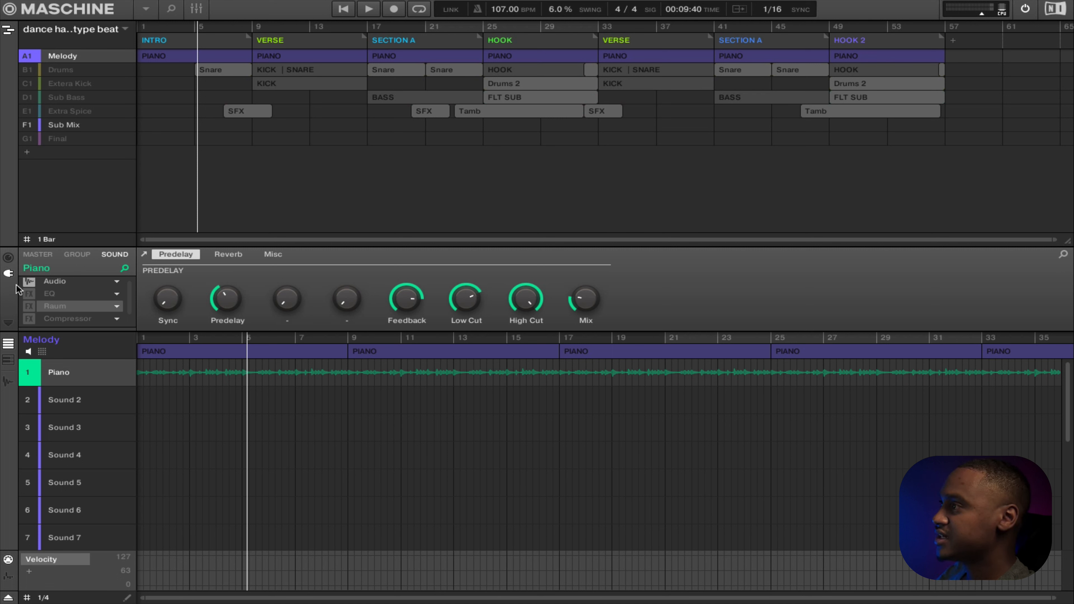
click(28, 293)
key(space)
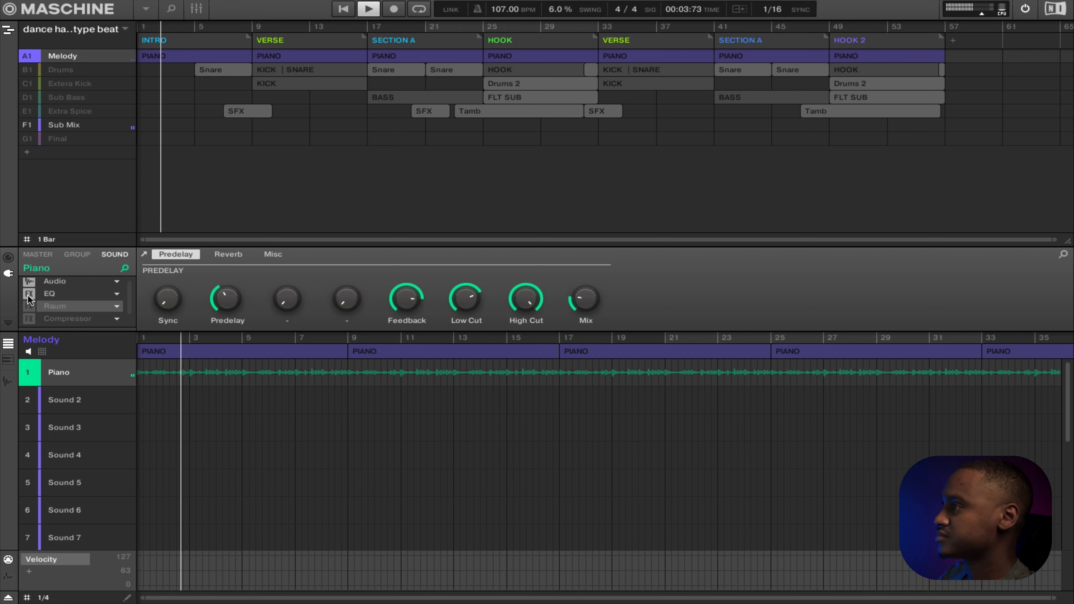
- Show the Piano channel's effects in the mixer and compare playback with its EQ bypassed and enabled
key(ctrl+m)
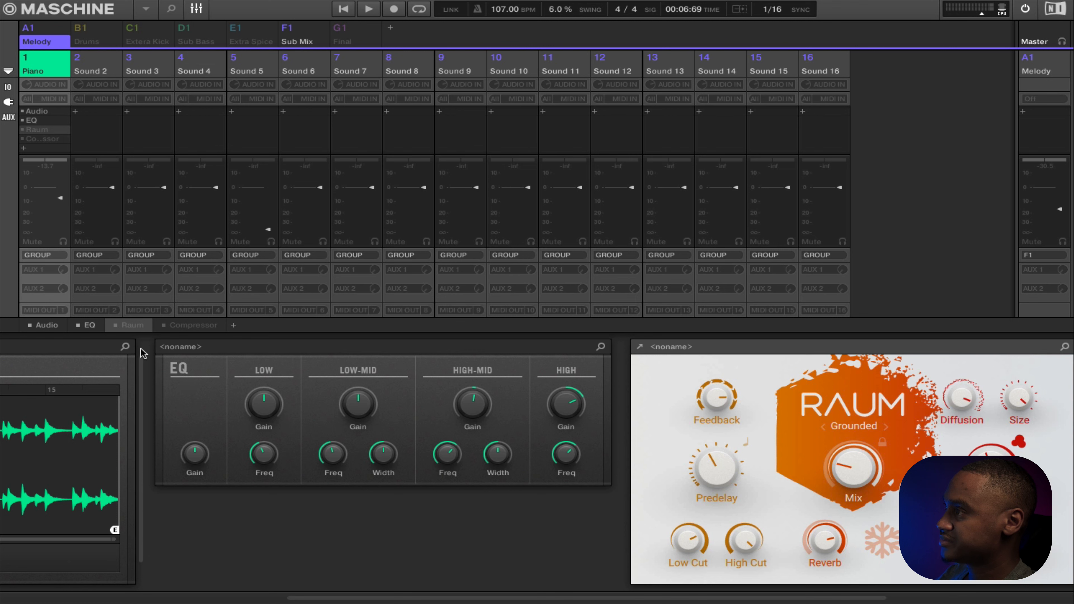
click(79, 326)
key(space)
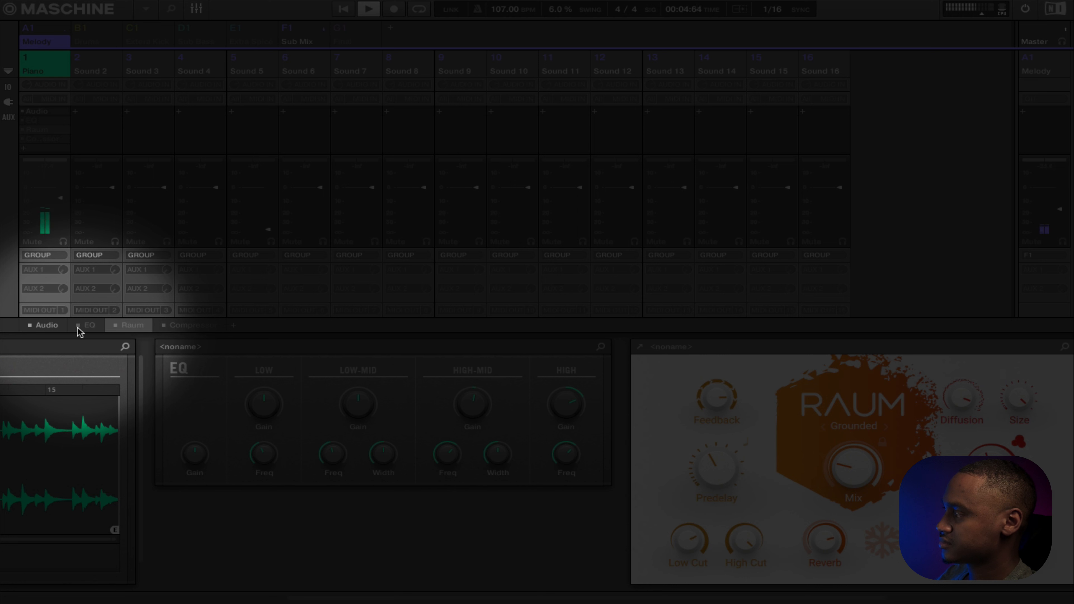
key(space)
click(78, 327)
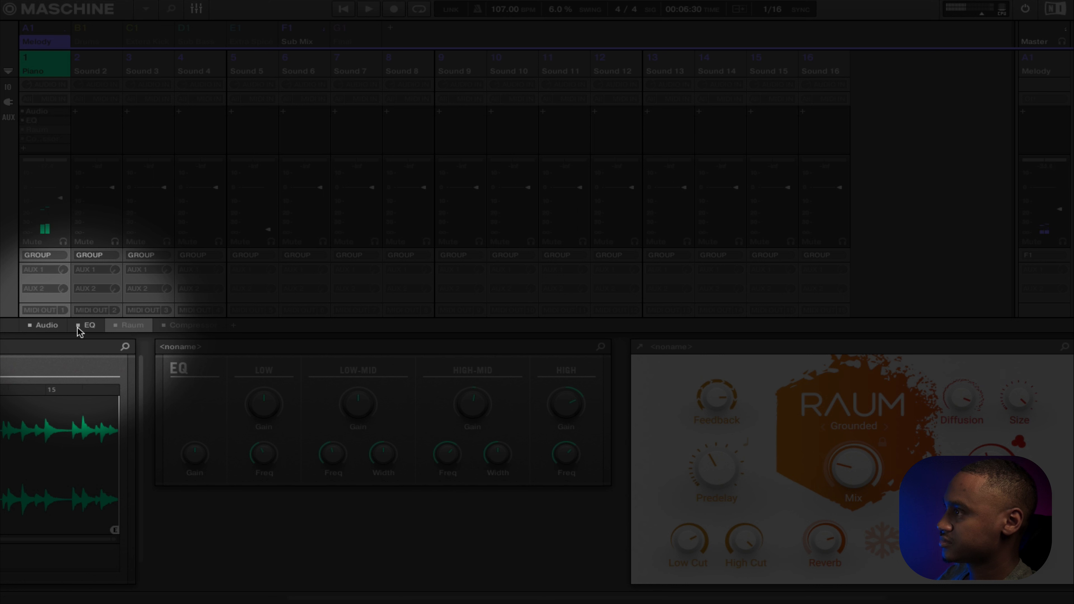
key(space)
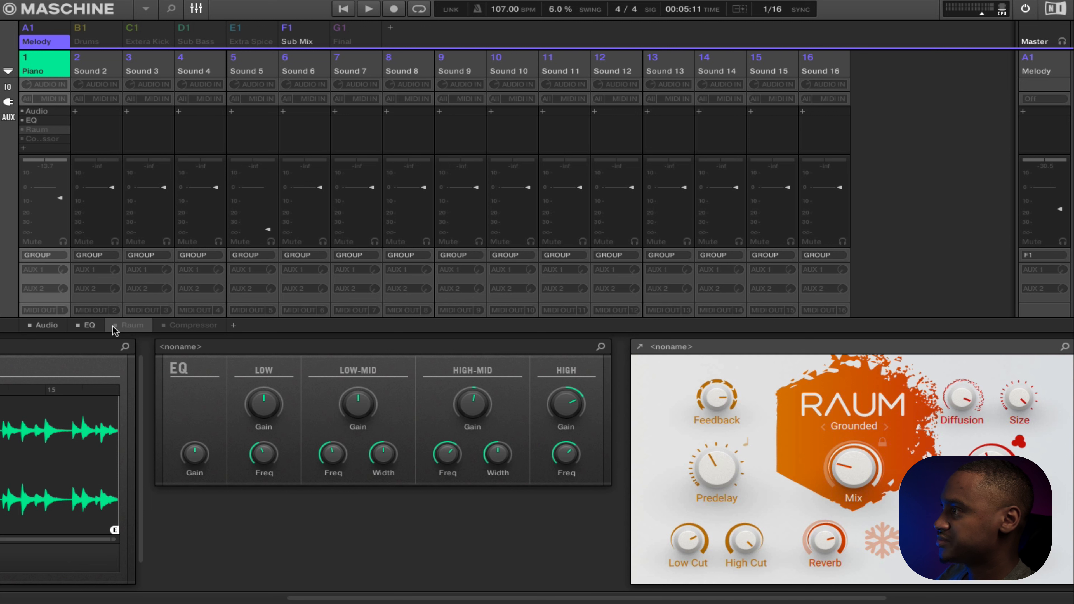
- Enable the Raum reverb on the Piano sound and compare playback with it on and off using its floating window
click(114, 327)
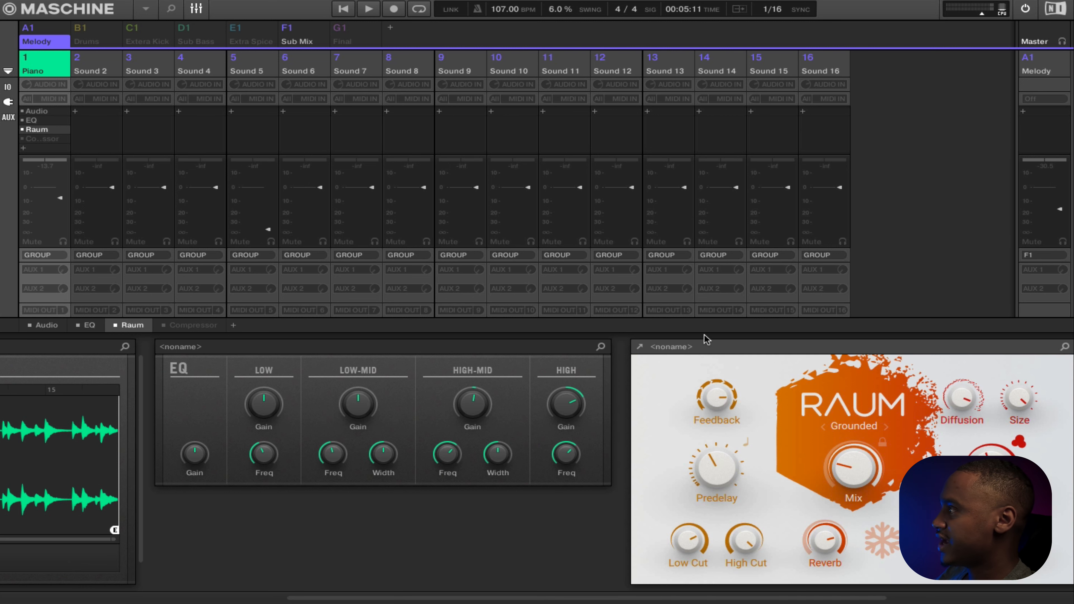
double_click(49, 130)
drag(573, 248, 563, 207)
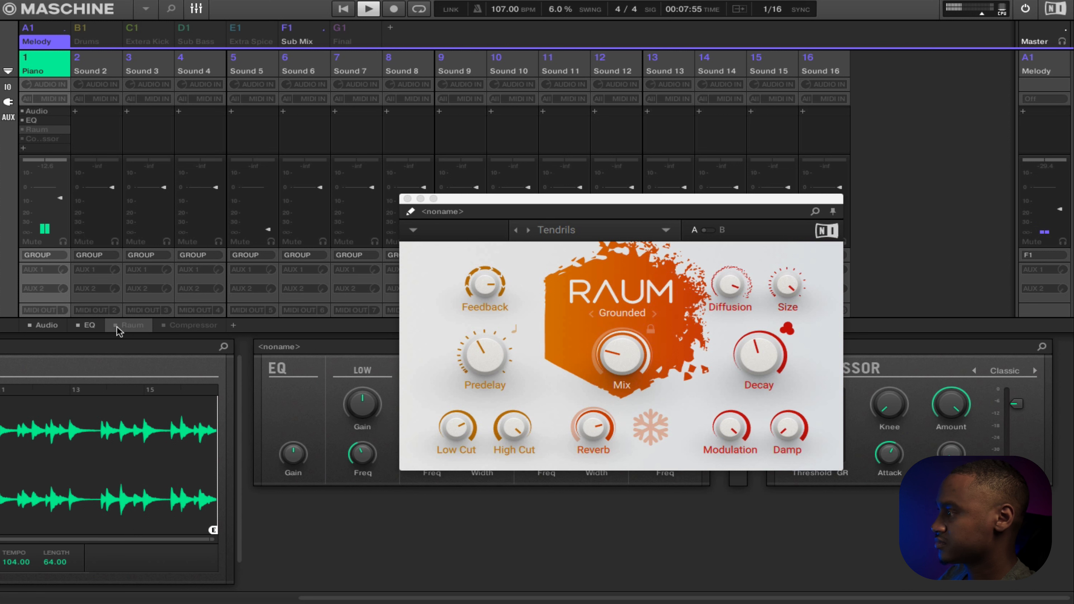
click(118, 328)
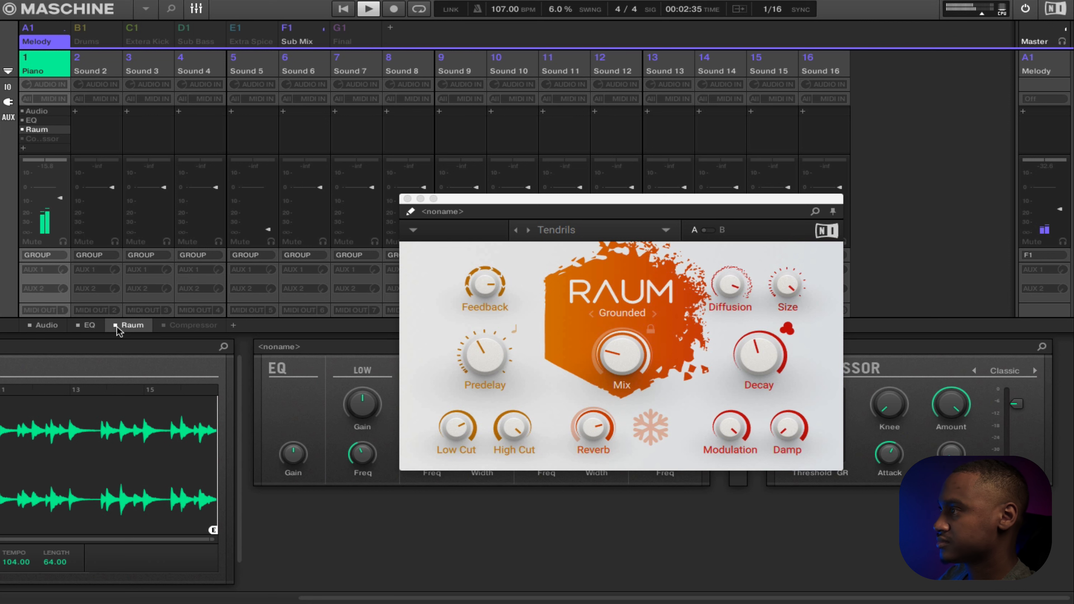
click(407, 199)
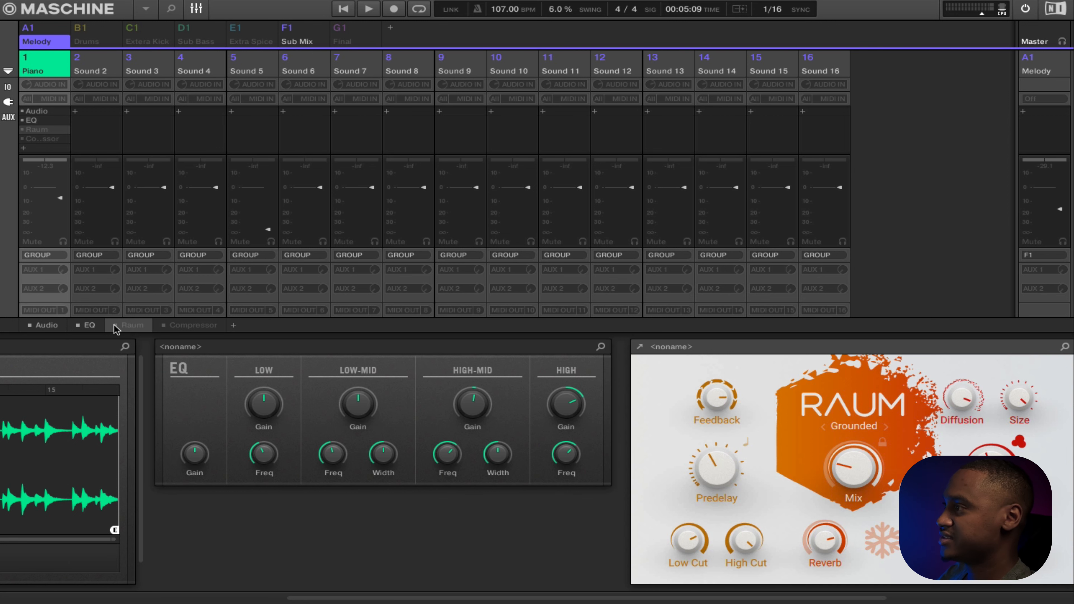
- Enable the Compressor after Raum on the Piano sound and play the melody through it
click(162, 330)
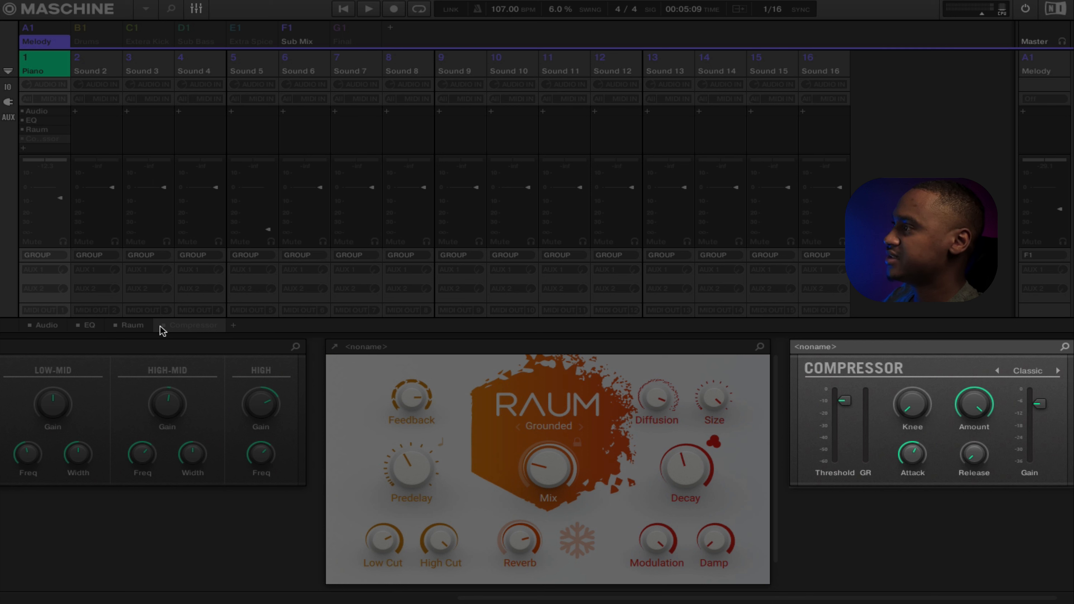
click(163, 326)
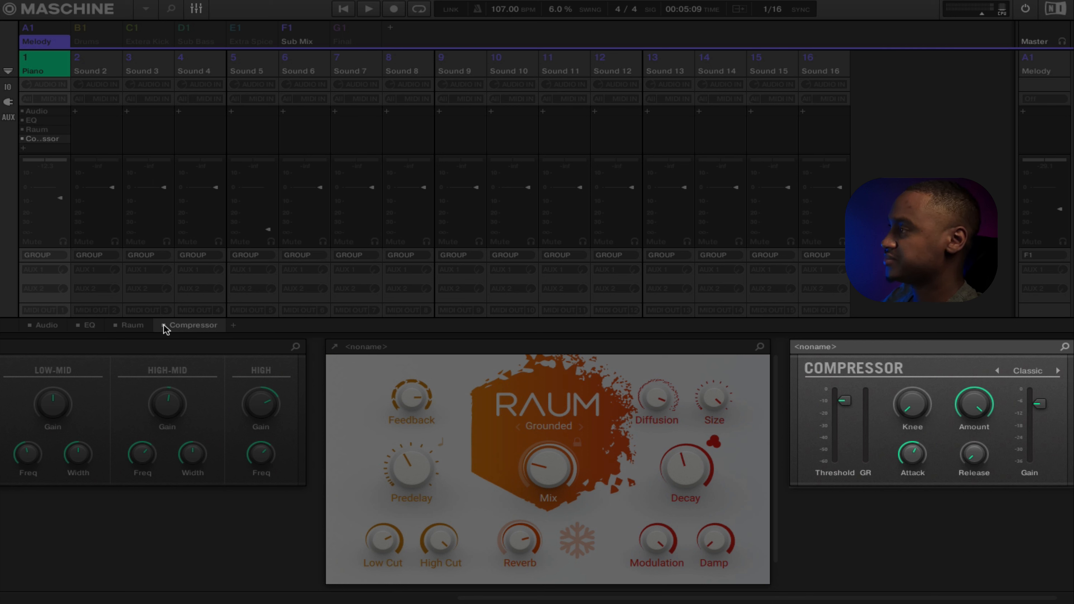
key(space)
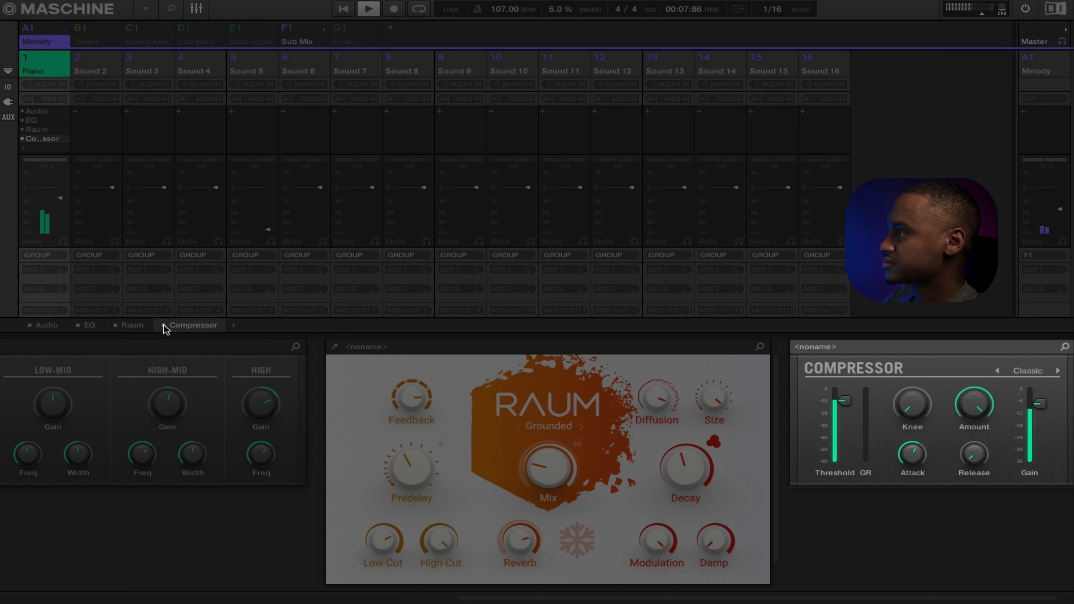
- Compare the Piano melody's playback with its Compressor bypassed and enabled, and stop playback
click(164, 325)
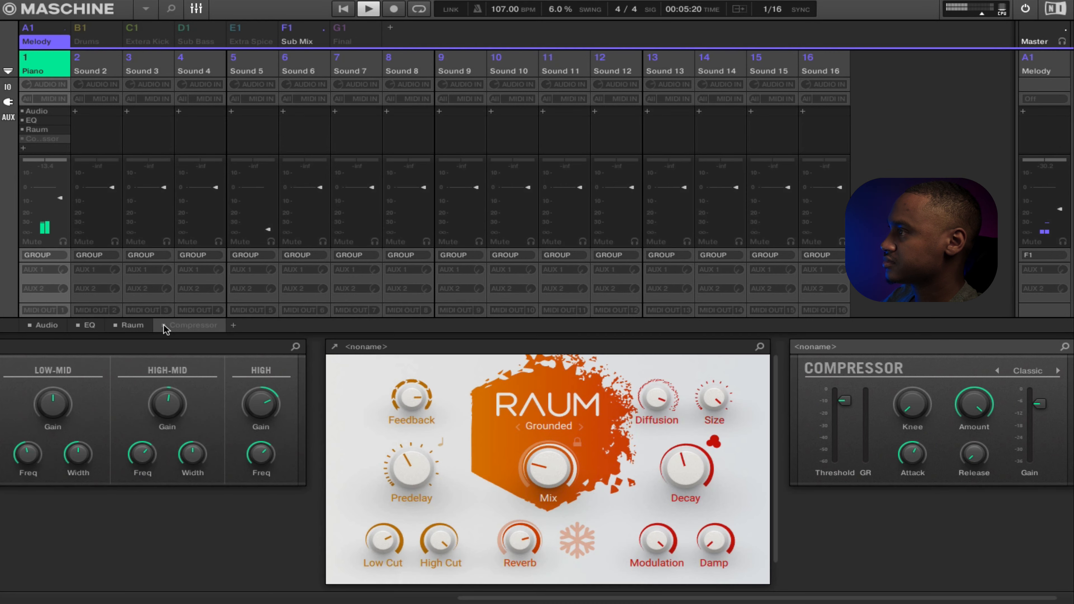
click(164, 325)
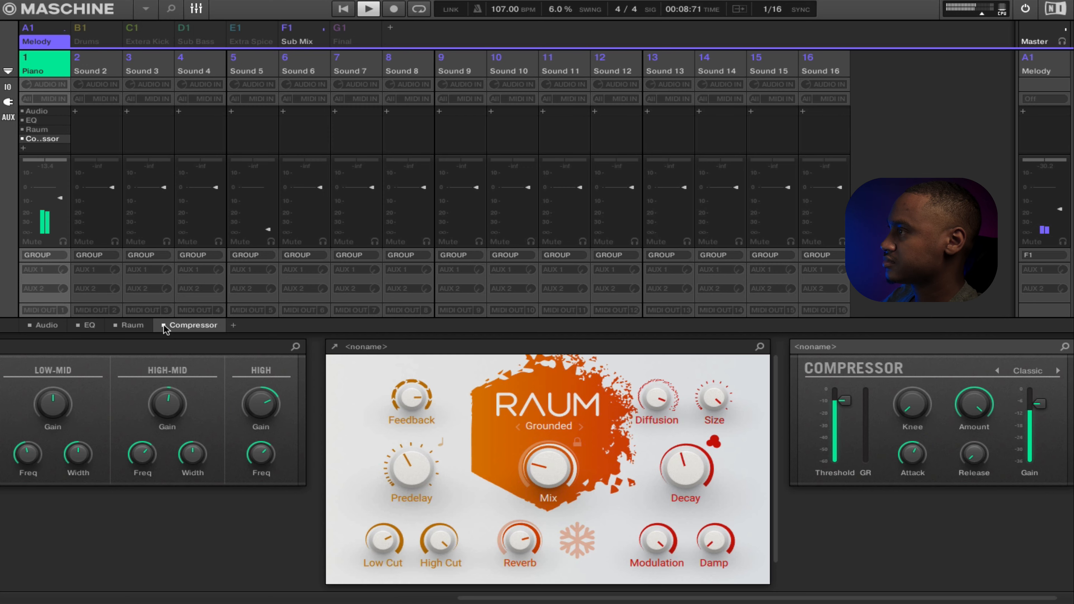
key(space)
- Return to the arrangement, unmute the Drums group and mute the Melody group
key(Tab)
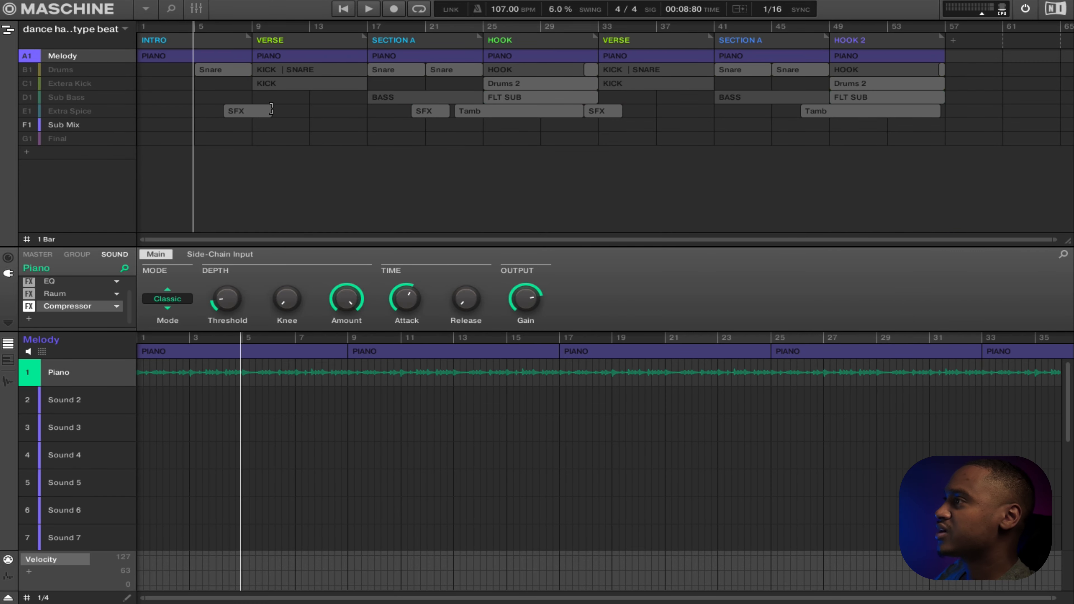
click(28, 72)
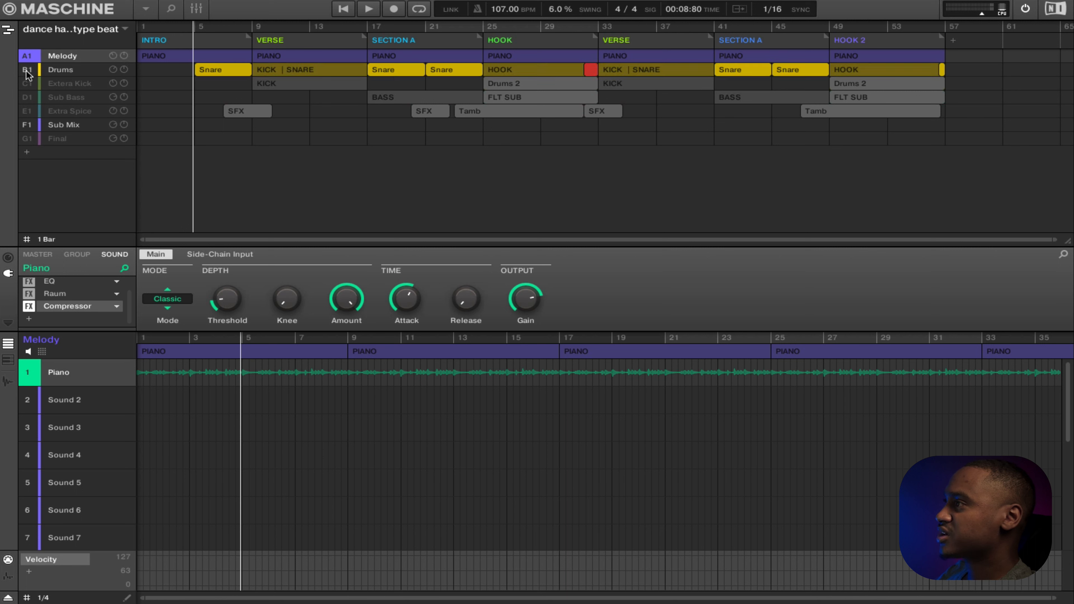
click(27, 57)
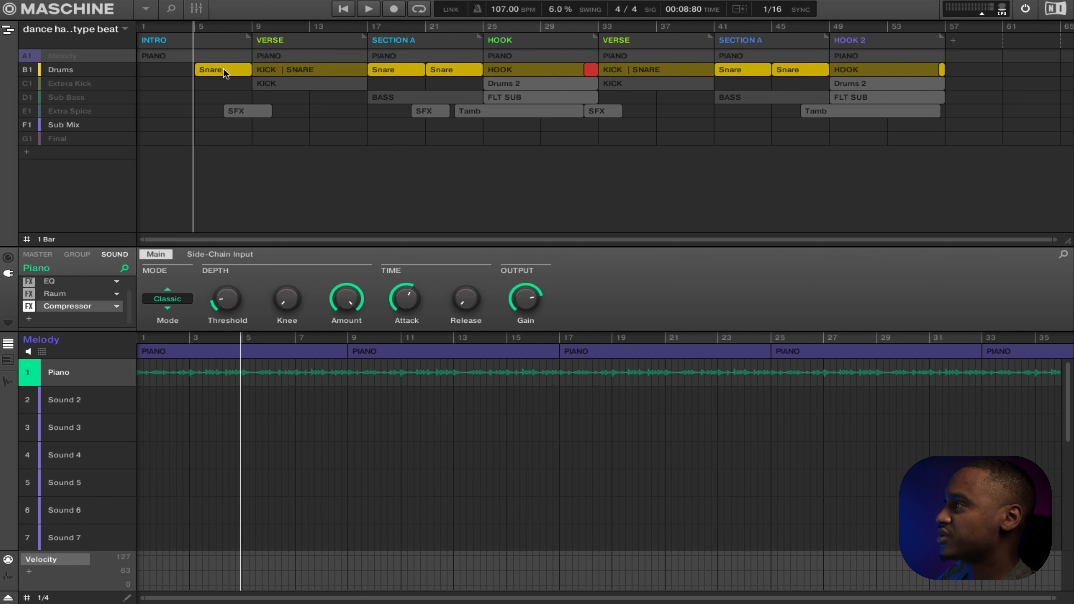
- Turn on looping with the loop range set to bars 5 to 17, and select the Drums group
key(l)
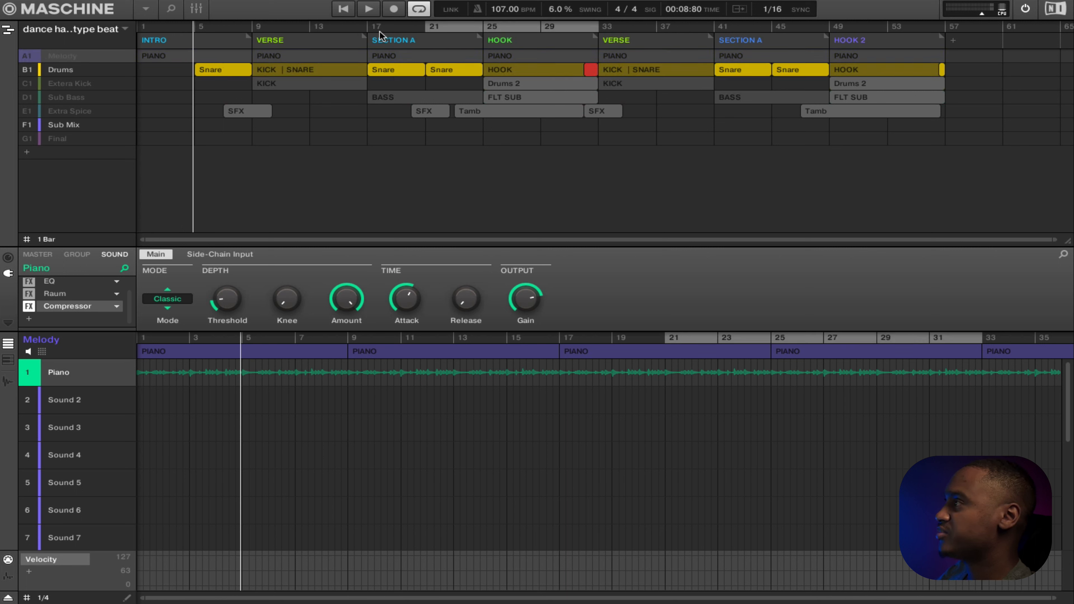
drag(484, 29, 250, 35)
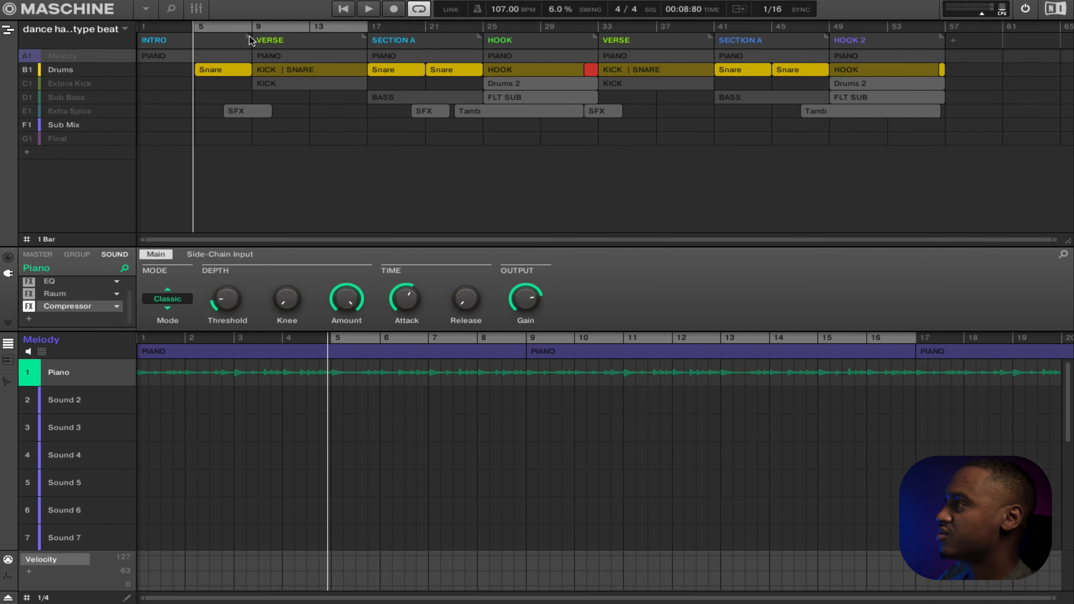
click(75, 67)
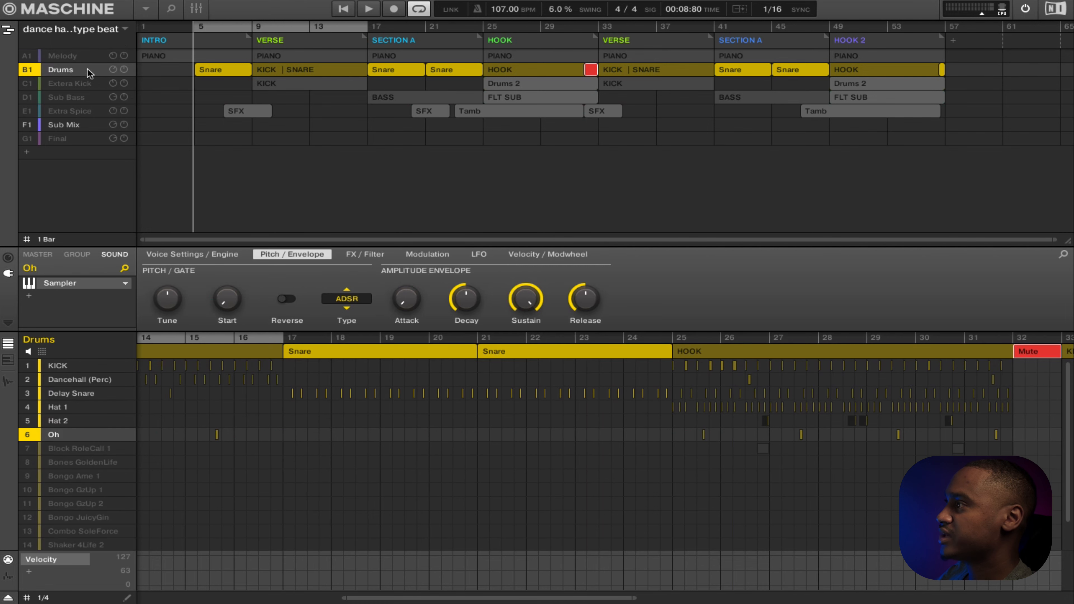
- Play the looped drums with the Delay Snare sound selected and turn on playhead following in the arrangement
key(space)
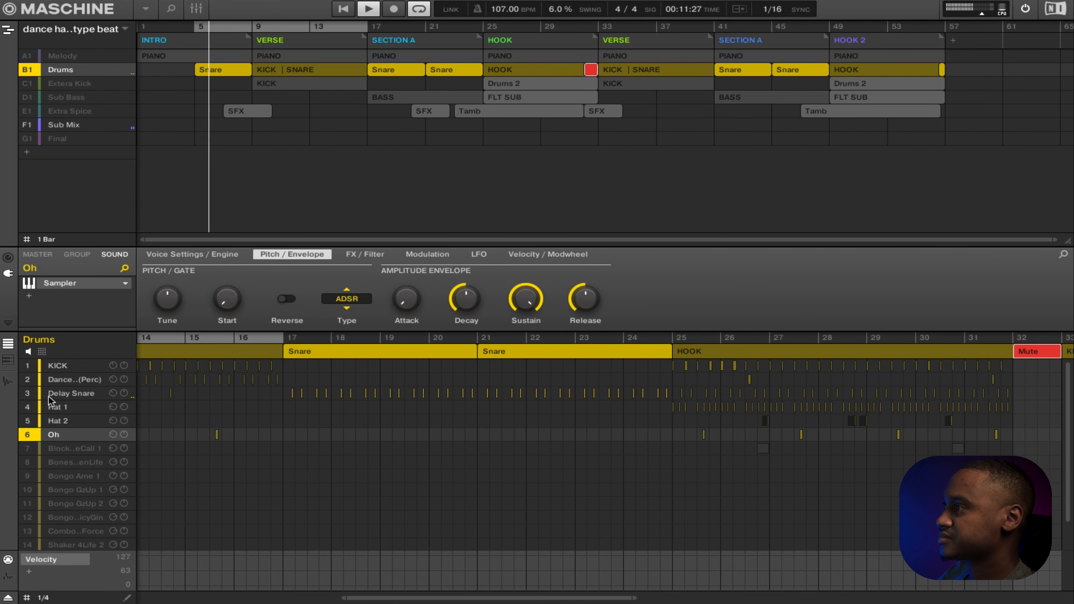
click(68, 392)
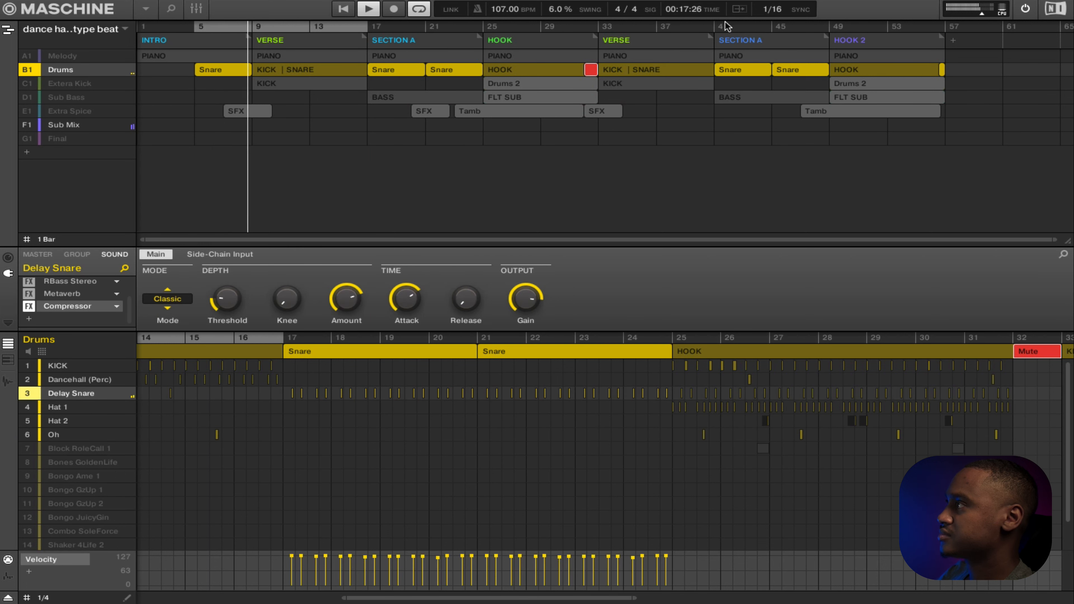
click(740, 10)
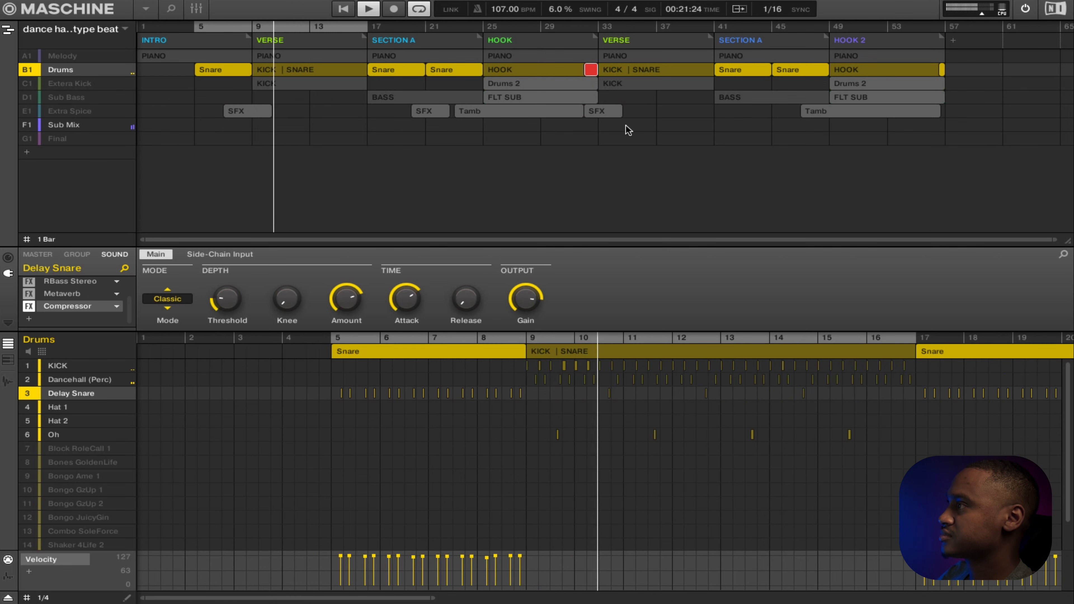
key(space)
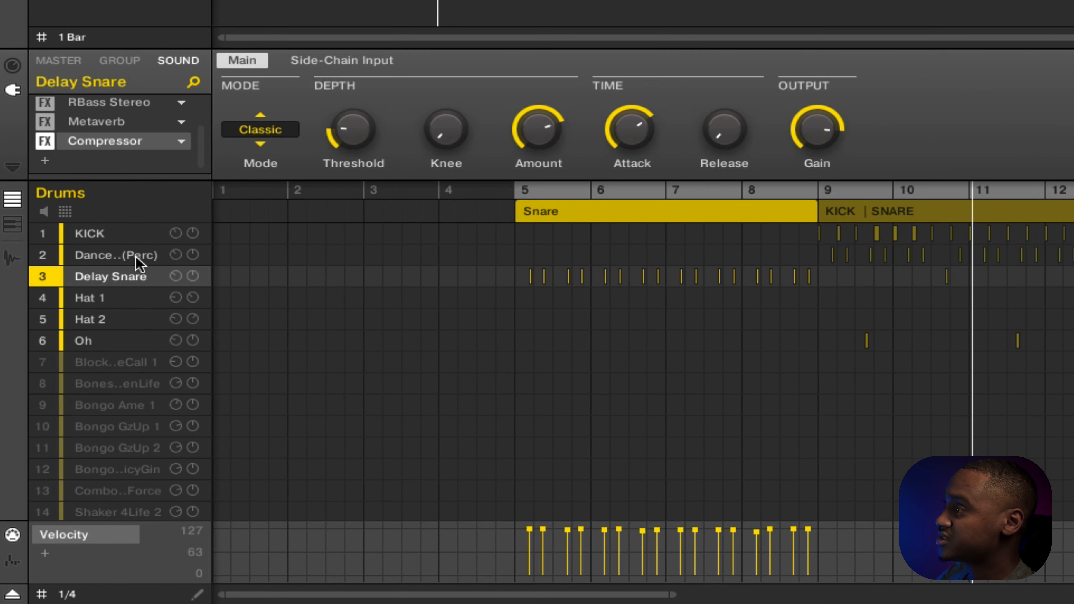
- Turn on sound audition for the Drums group and preview the Dancehall (Perc) and Delay Snare sounds
click(131, 256)
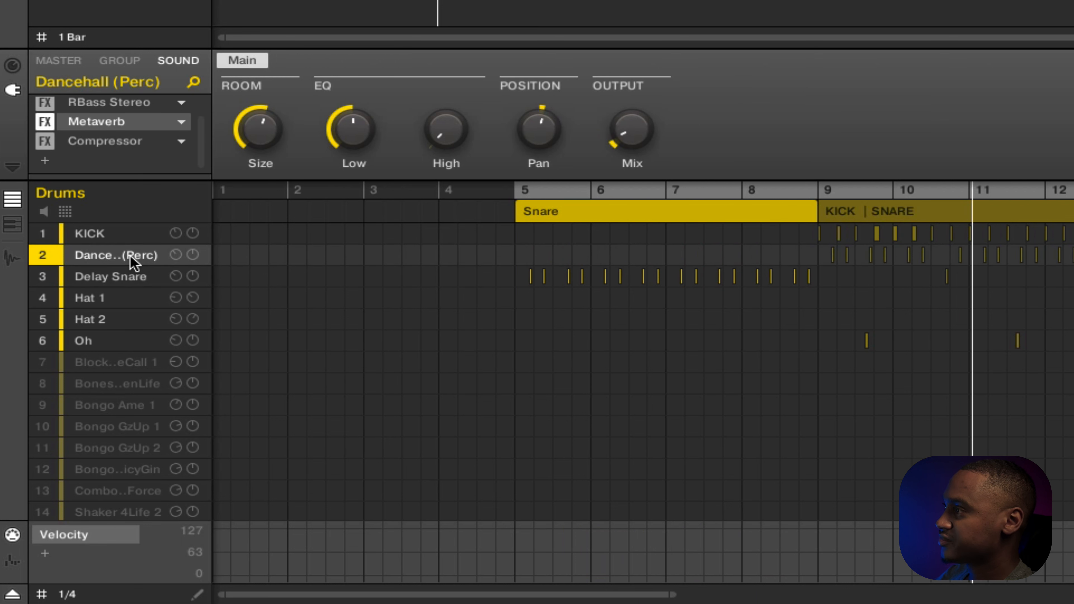
click(43, 210)
click(103, 259)
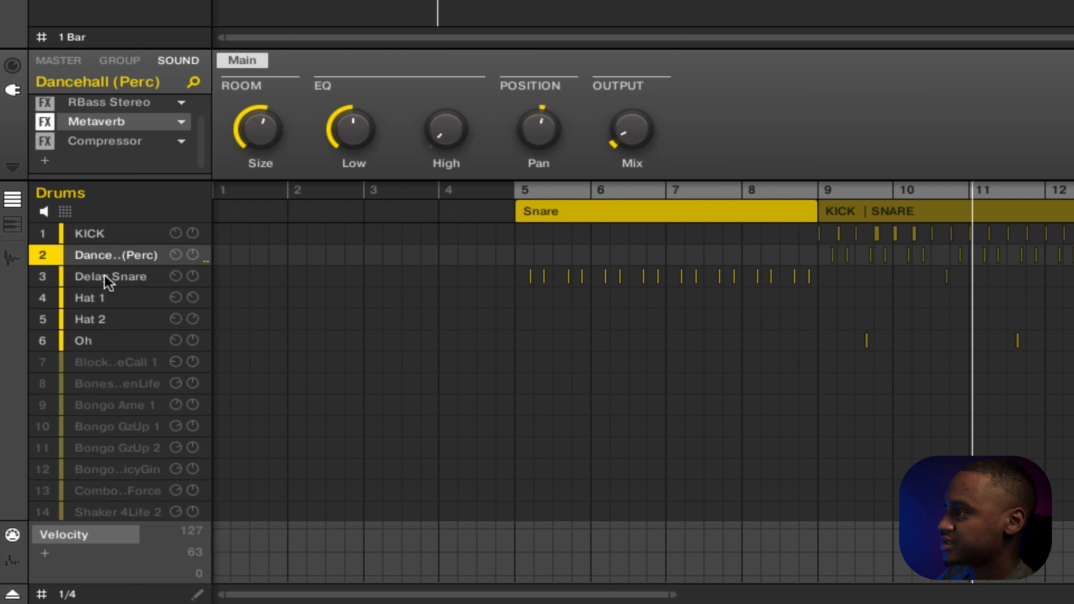
click(108, 279)
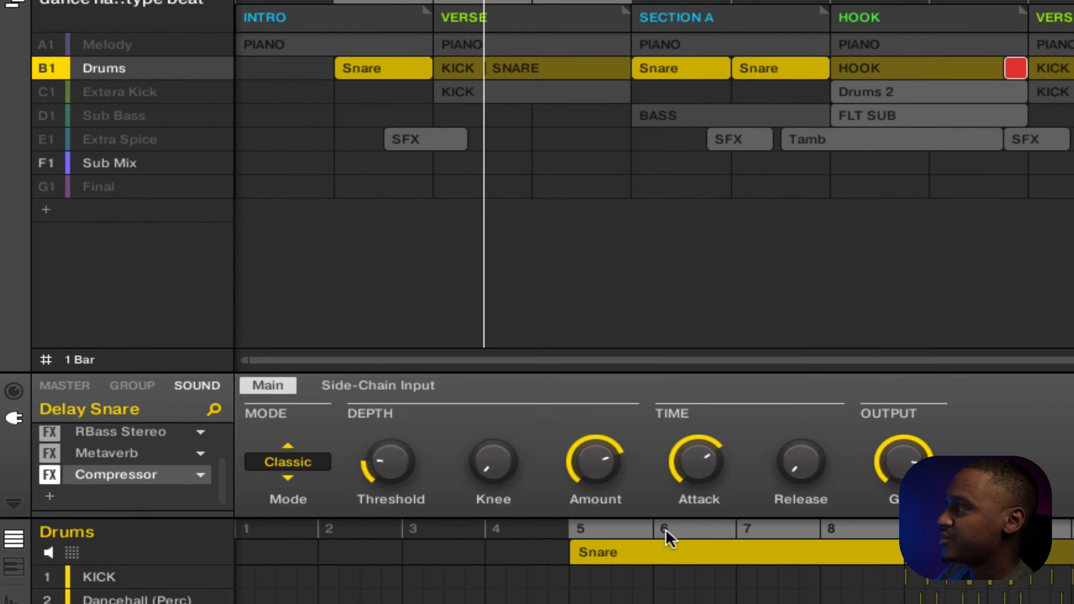
- Examine the RBass Stereo, Metaverb and Compressor effects on the Dancehall (Perc) channel in the mixer, viewing RBass in its floating window
key(F3)
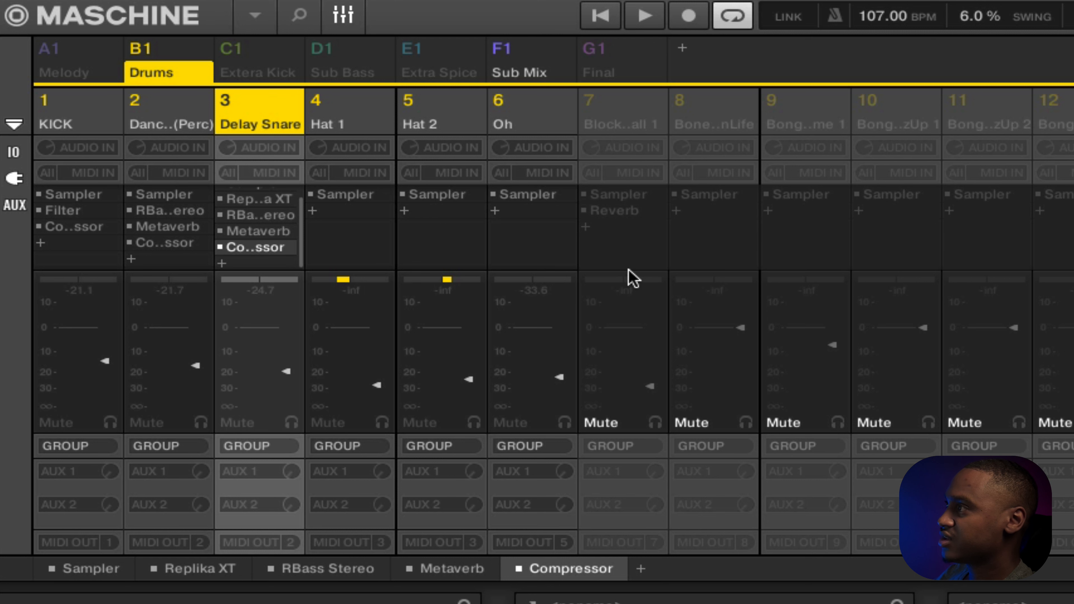
click(164, 114)
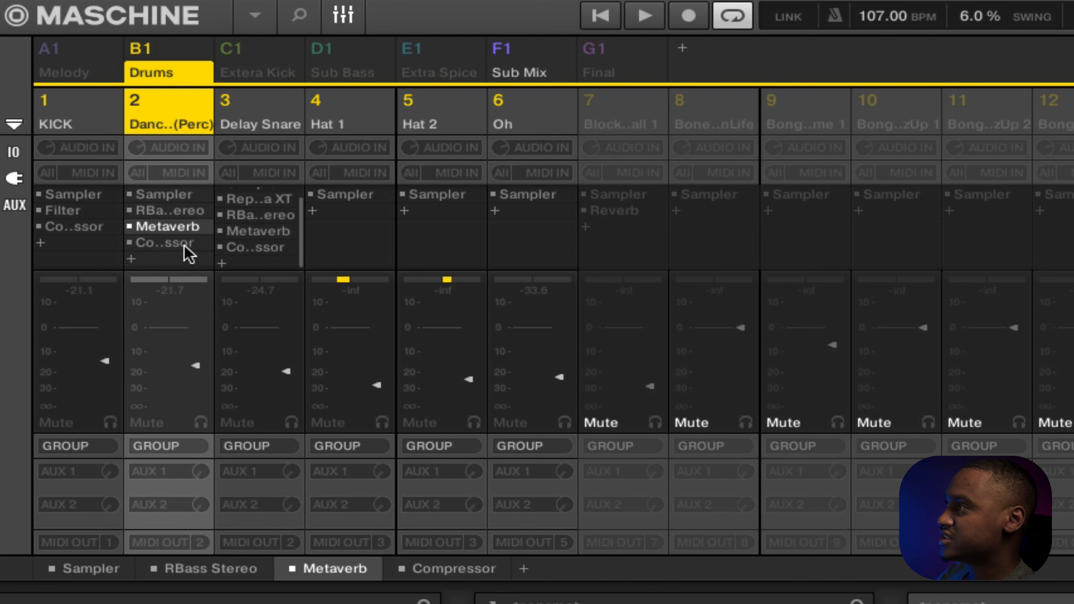
click(186, 214)
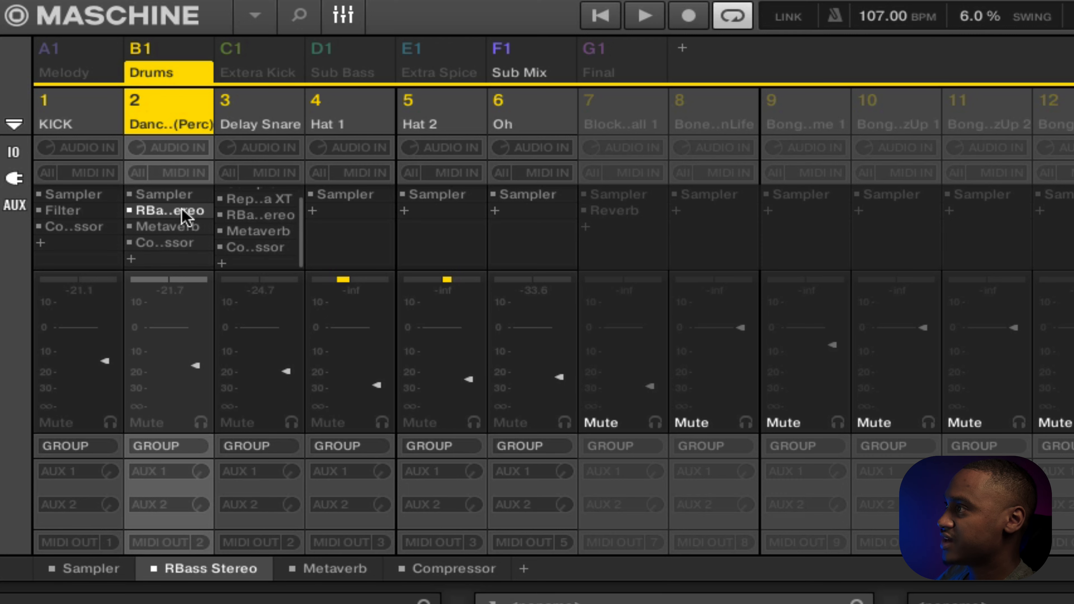
drag(330, 448, 405, 243)
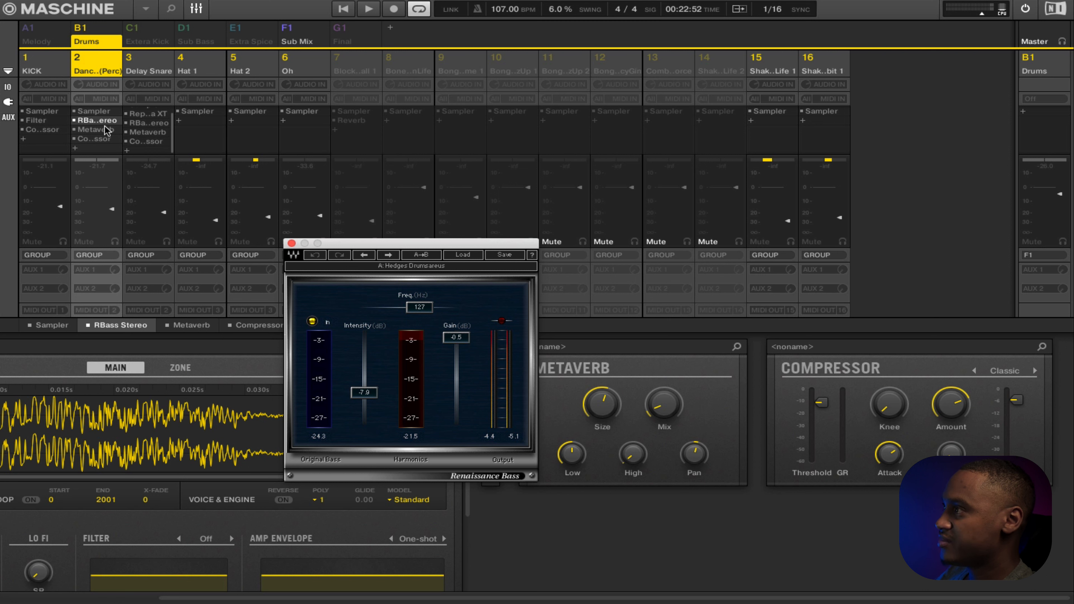
click(107, 132)
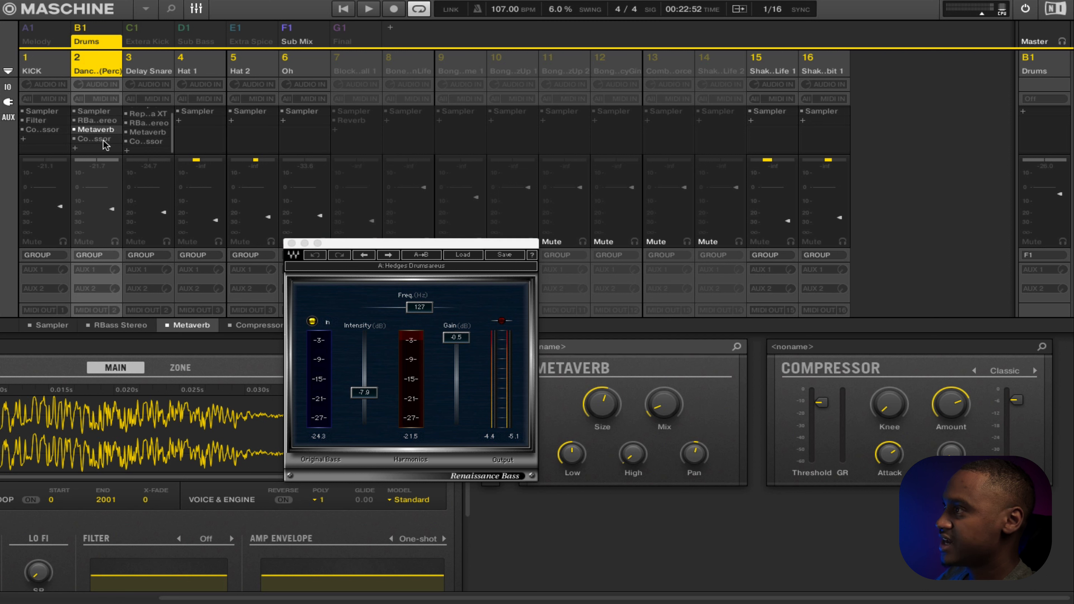
click(104, 141)
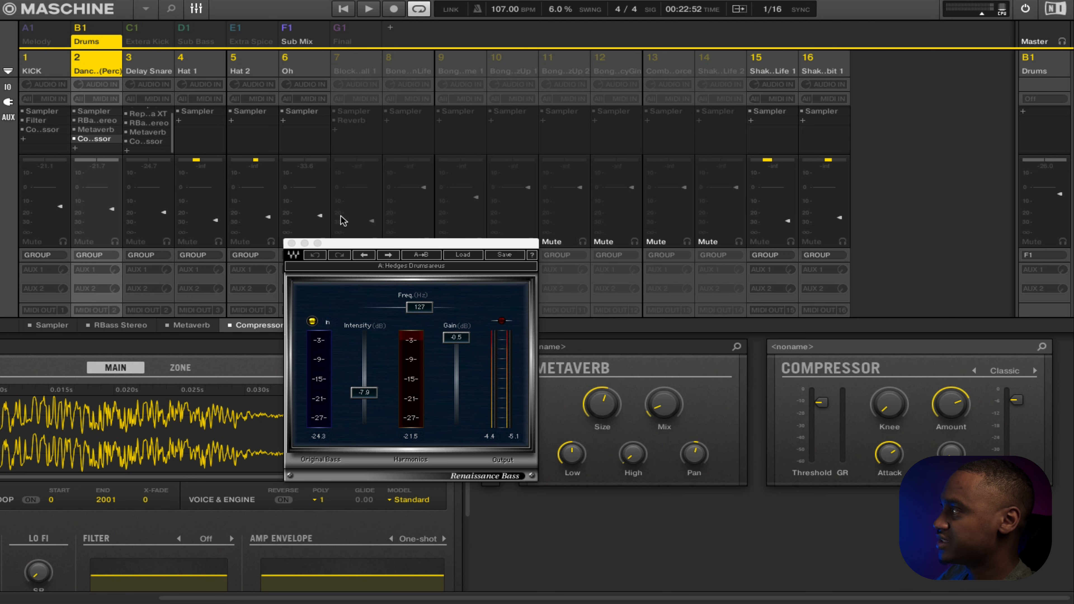
click(292, 244)
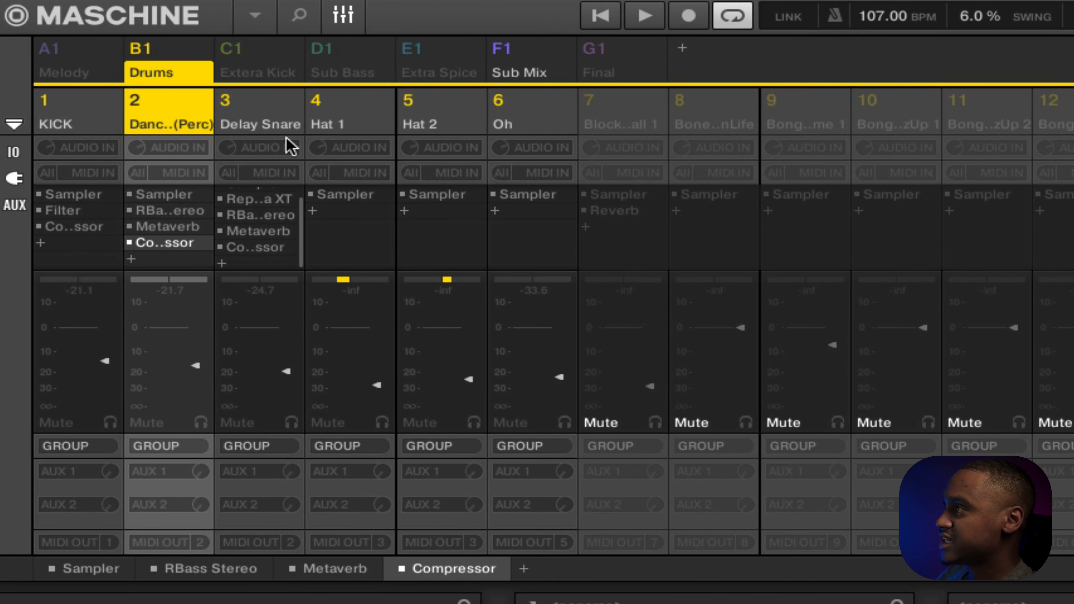
- Inspect the Delay Snare channel's Replika XT delay settings in its floating window and close the window
click(153, 70)
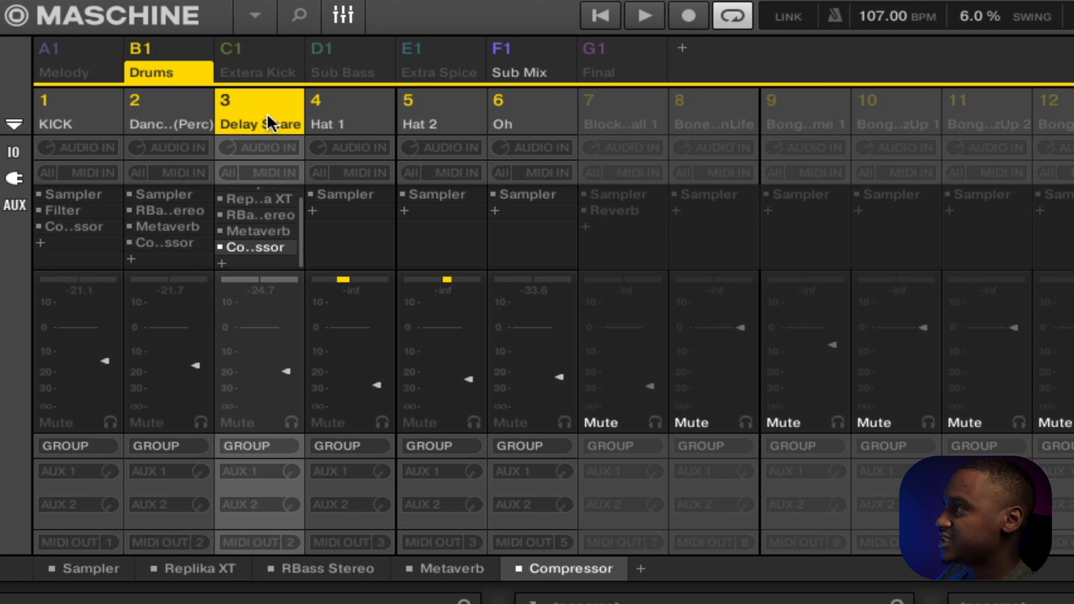
double_click(271, 200)
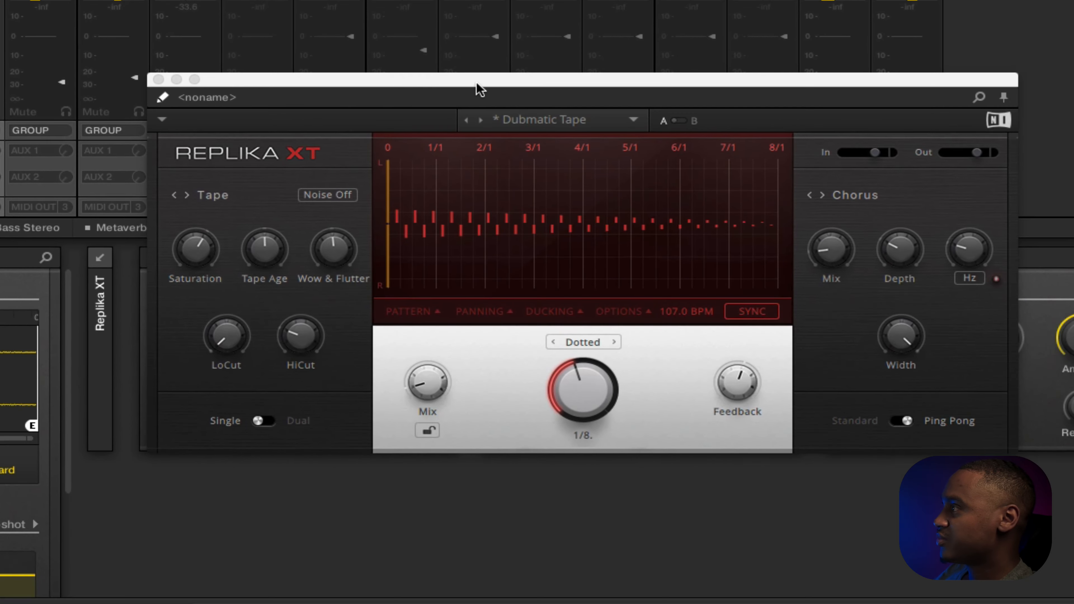
drag(770, 290, 673, 284)
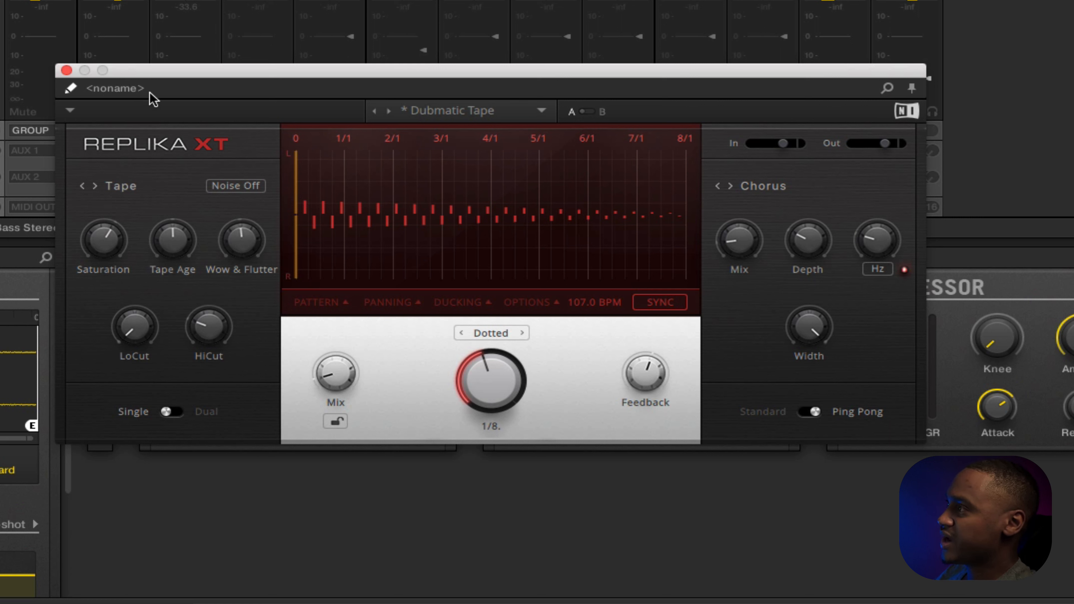
click(67, 71)
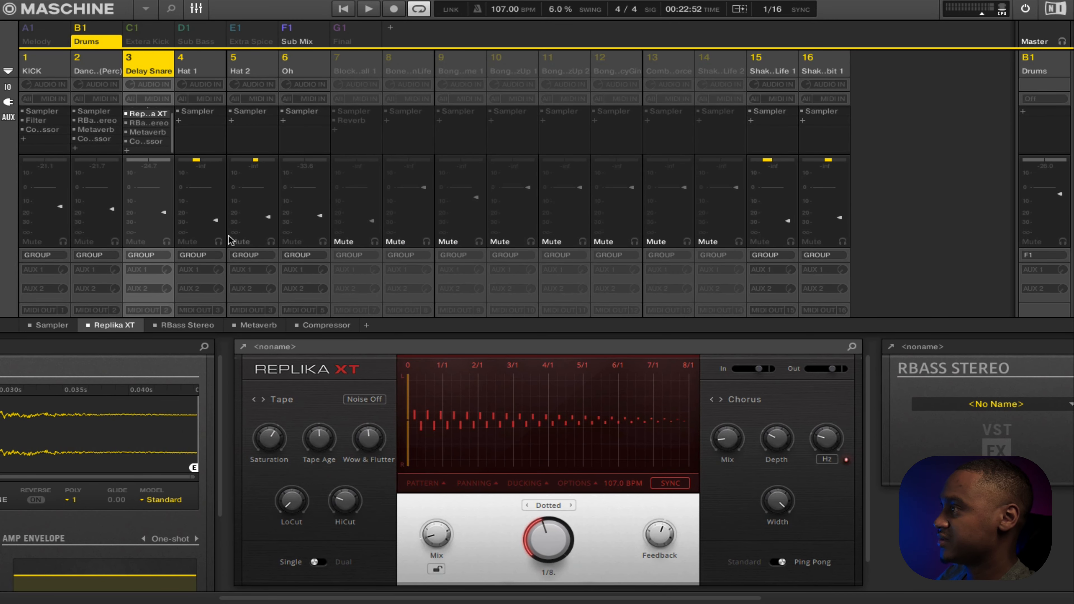
- Play the looped Delay Snare from the arrangement and compare it in the mixer with Replika XT bypassed and enabled
key(ctrl+m)
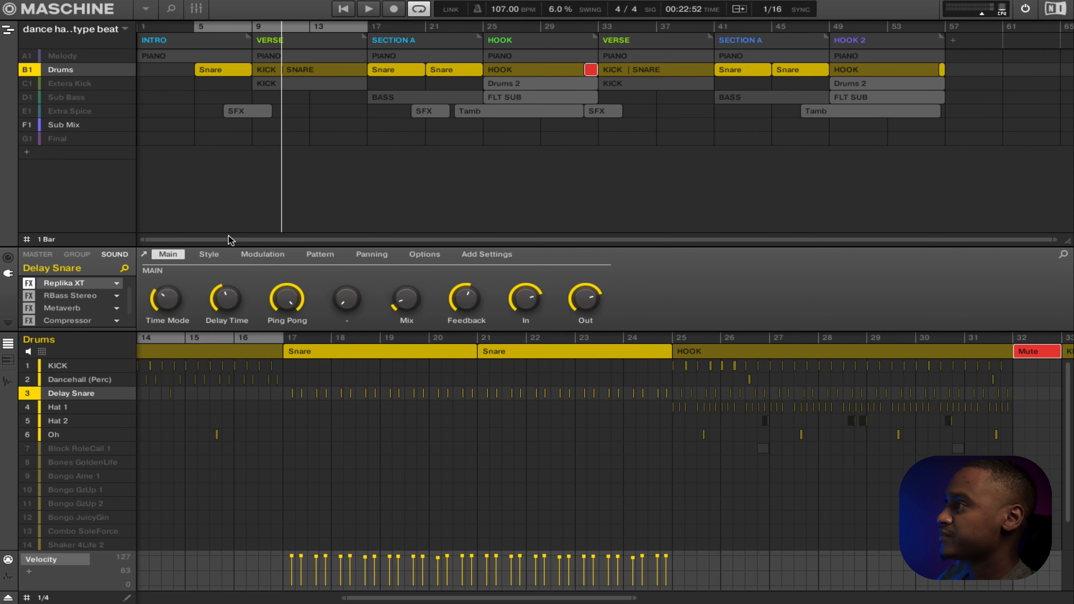
key(space)
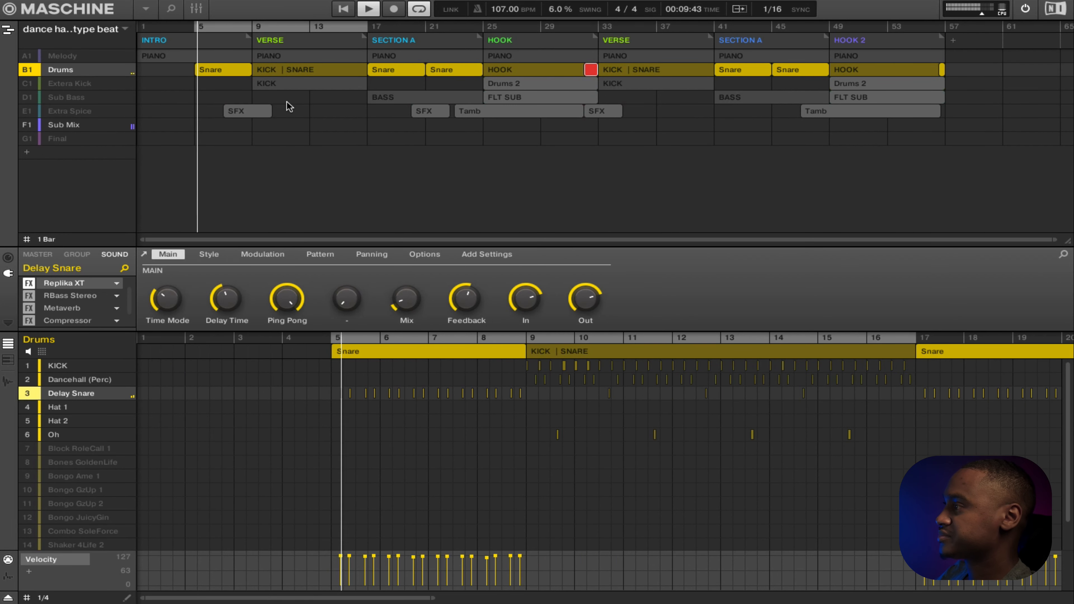
key(ctrl+m)
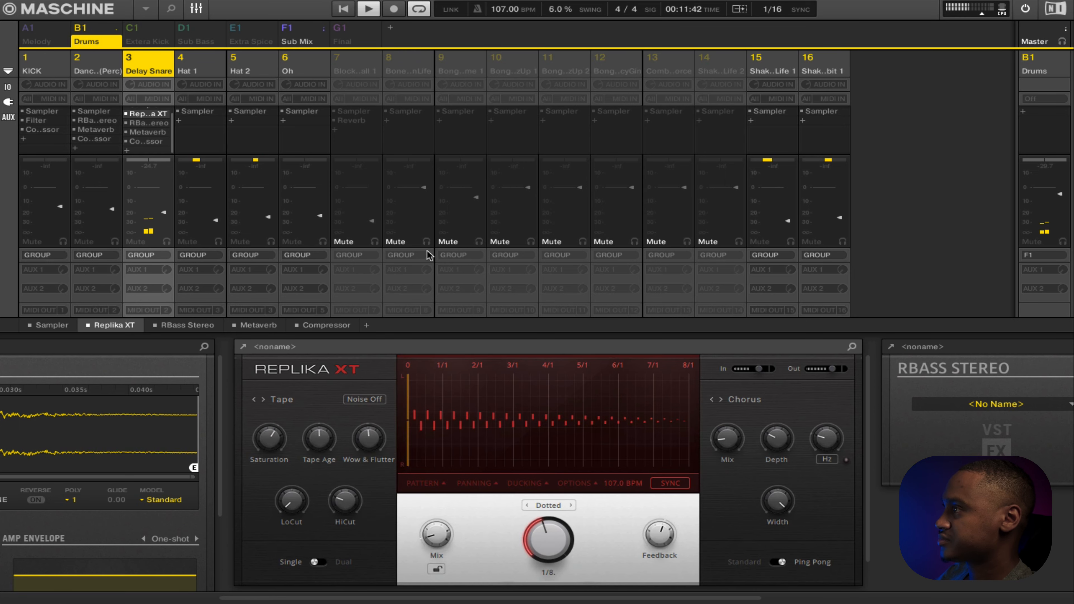
click(127, 114)
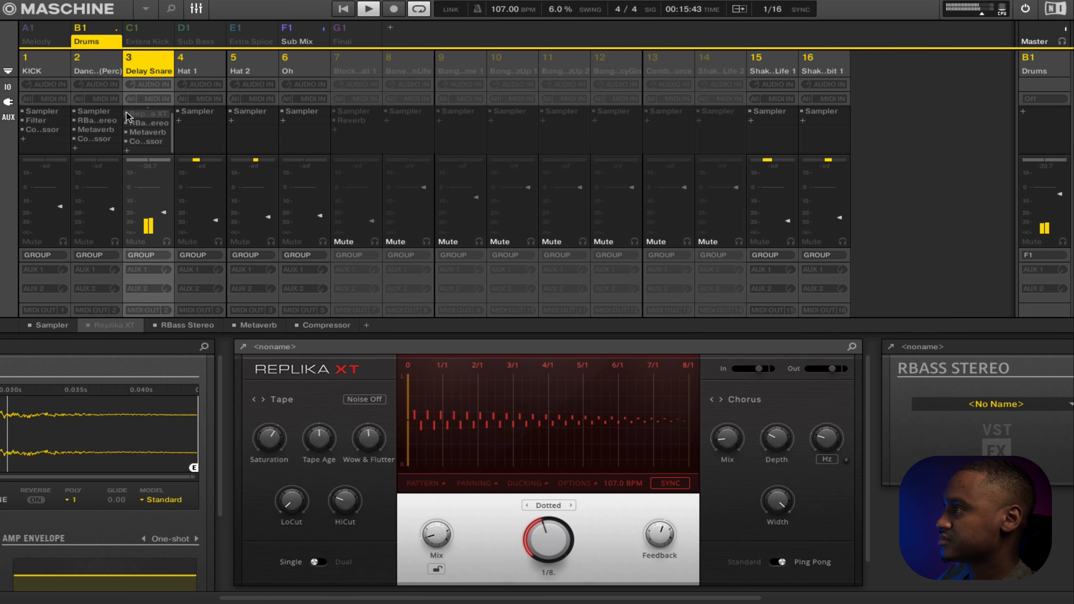
click(127, 114)
key(space)
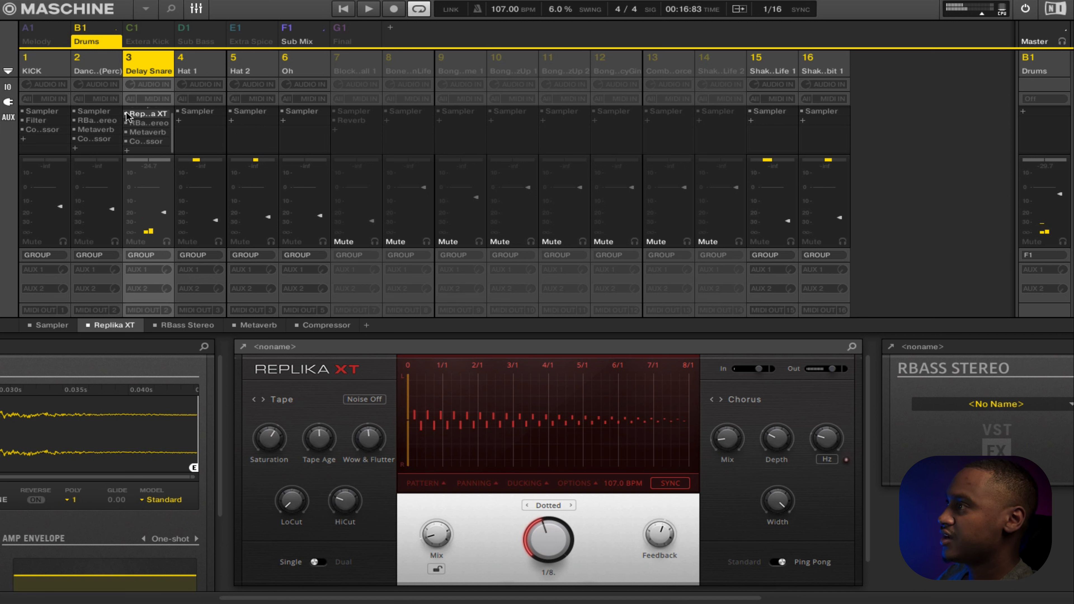
- Bypass Replika XT, RBass Stereo, Metaverb and Compressor on the Delay Snare and play it dry
click(127, 114)
click(125, 123)
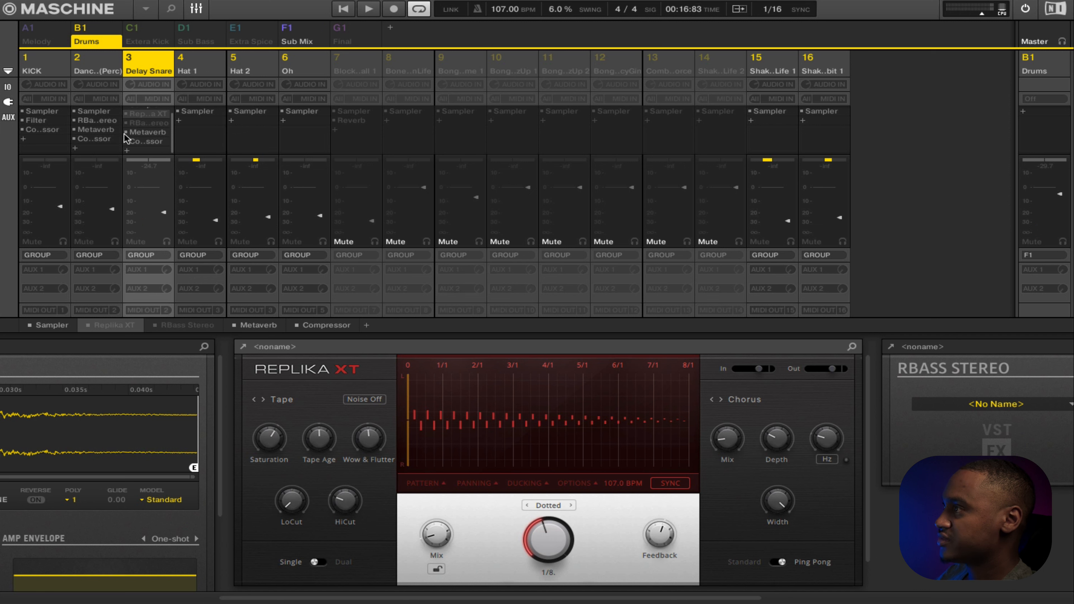
click(125, 132)
click(126, 142)
key(space)
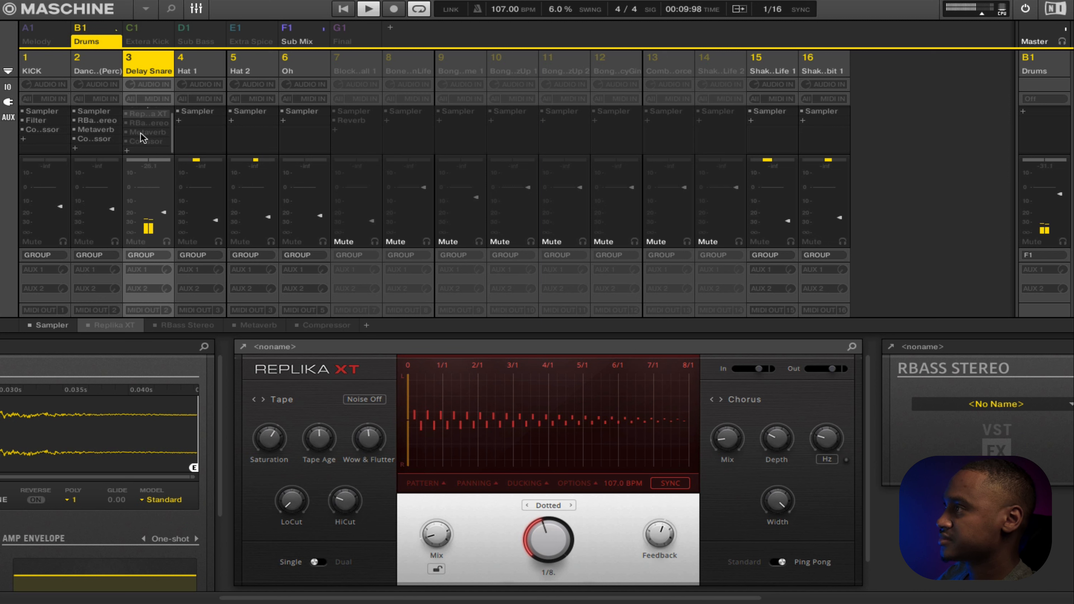
- Re-enable Replika XT, RBass Stereo, Metaverb and Compressor on the Delay Snare, return to the arrangement and stop playback
scroll(148, 133, up, 1)
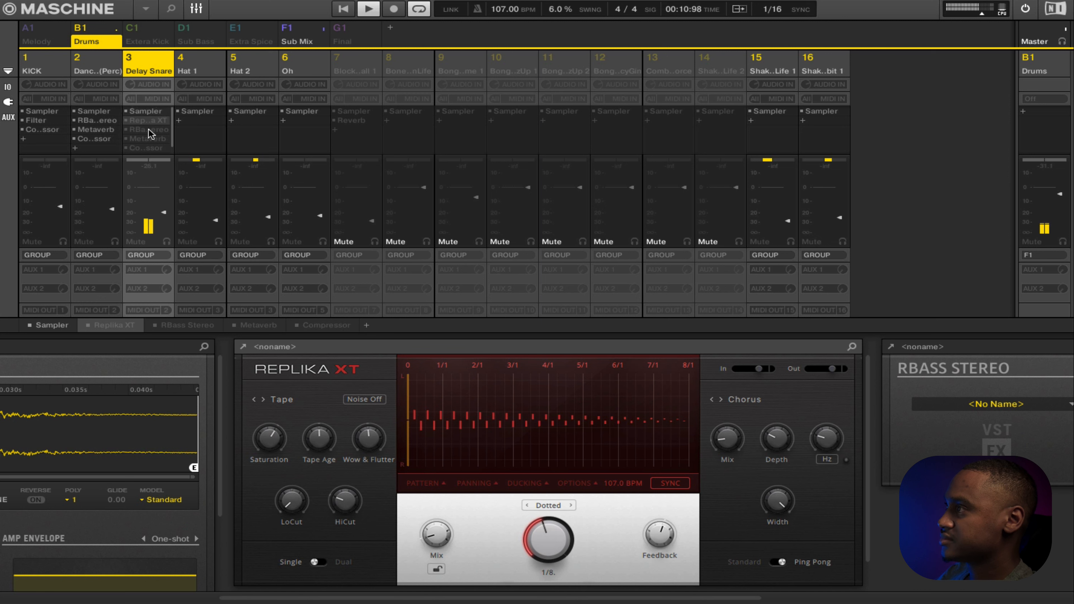
click(126, 120)
click(126, 130)
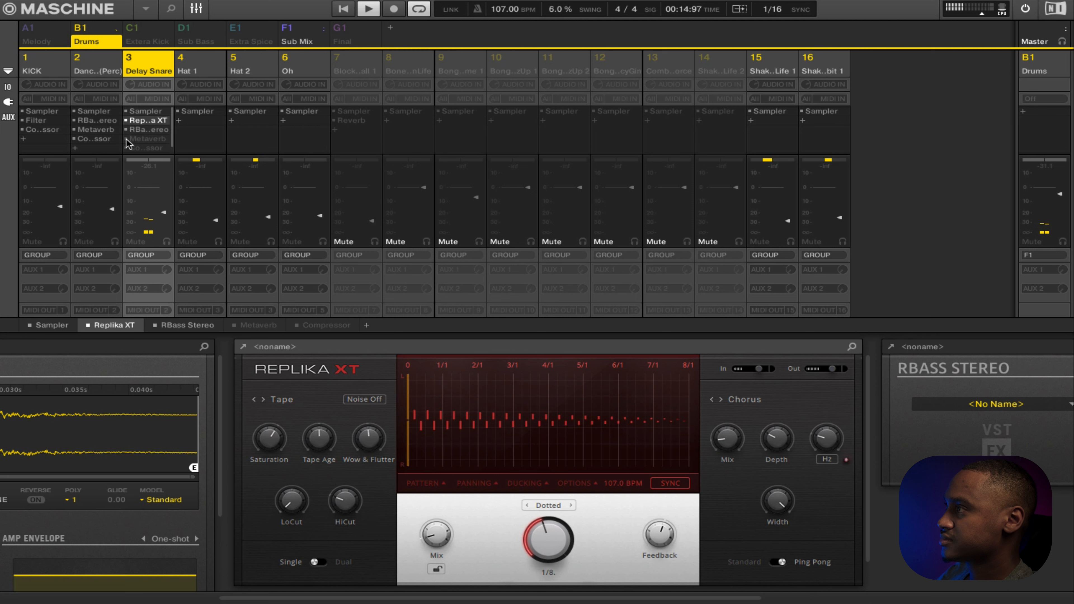
click(126, 139)
scroll(126, 141, down, 1)
click(127, 141)
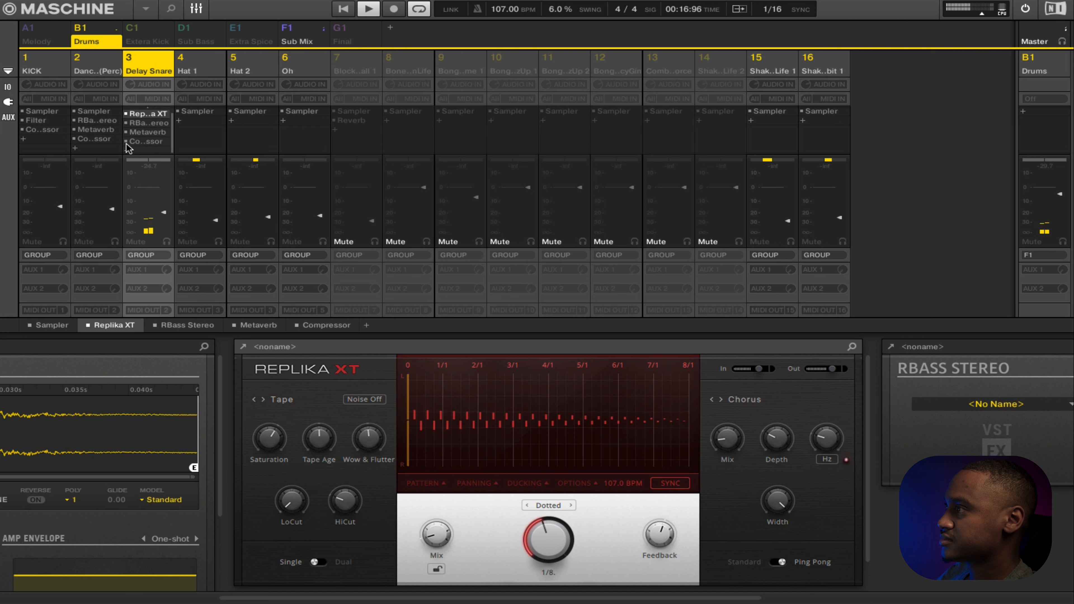
key(Tab)
key(space)
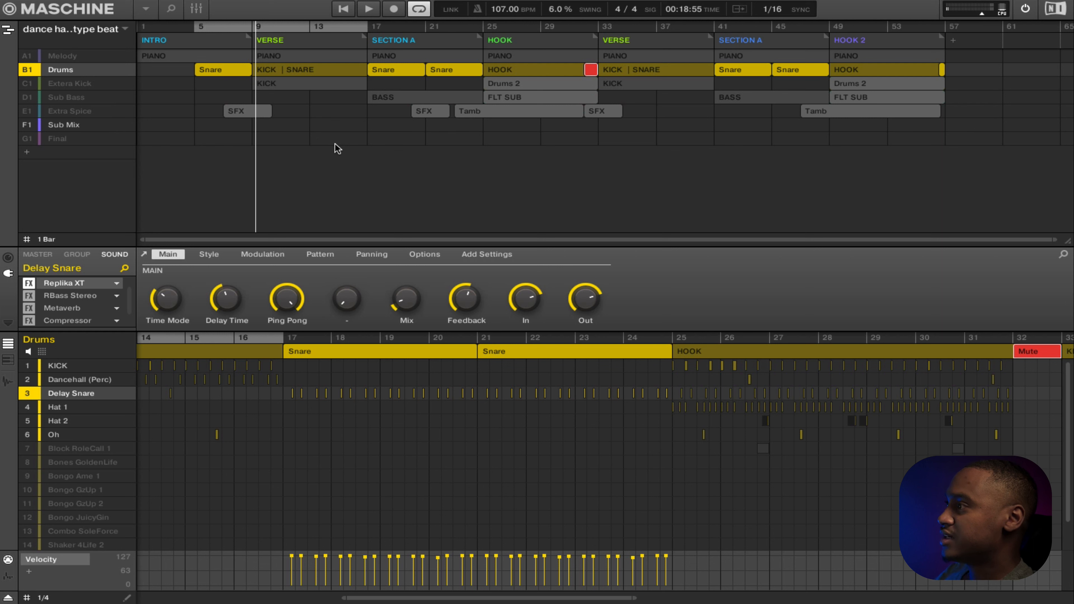
- Solo the Drums group's KICK and play its KICK | SNARE pattern looped over the verse, bars 9 to 17, with the view following playback
click(75, 365)
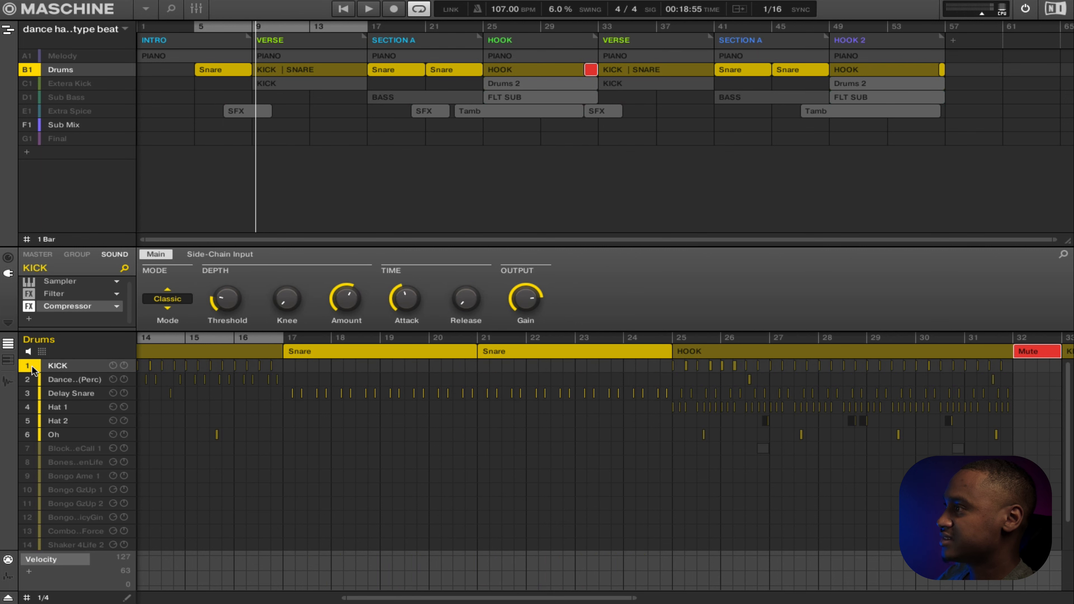
right_click(22, 368)
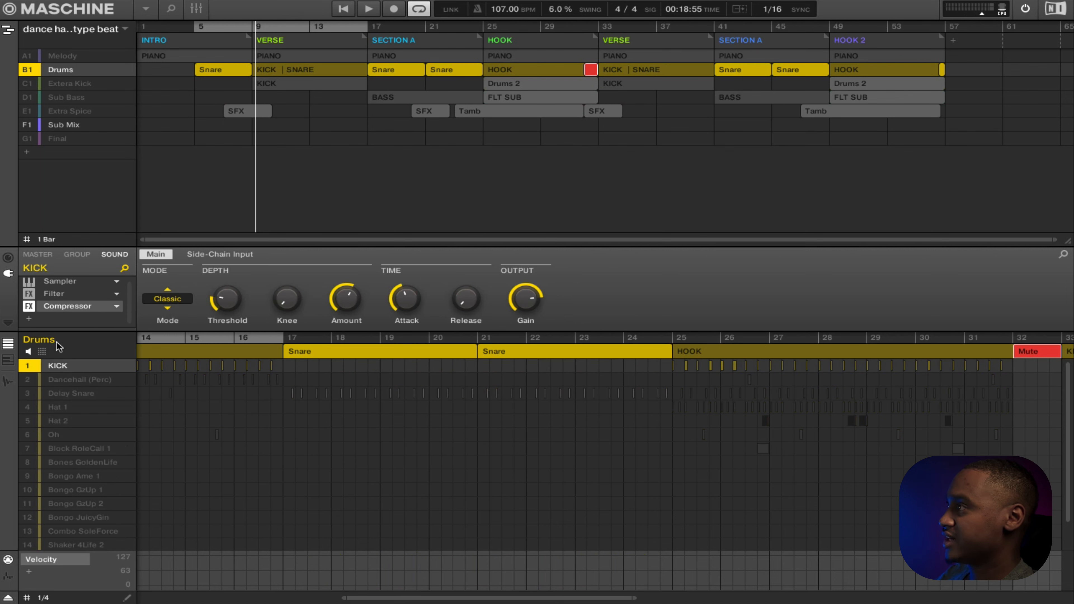
drag(249, 27, 306, 32)
key(space)
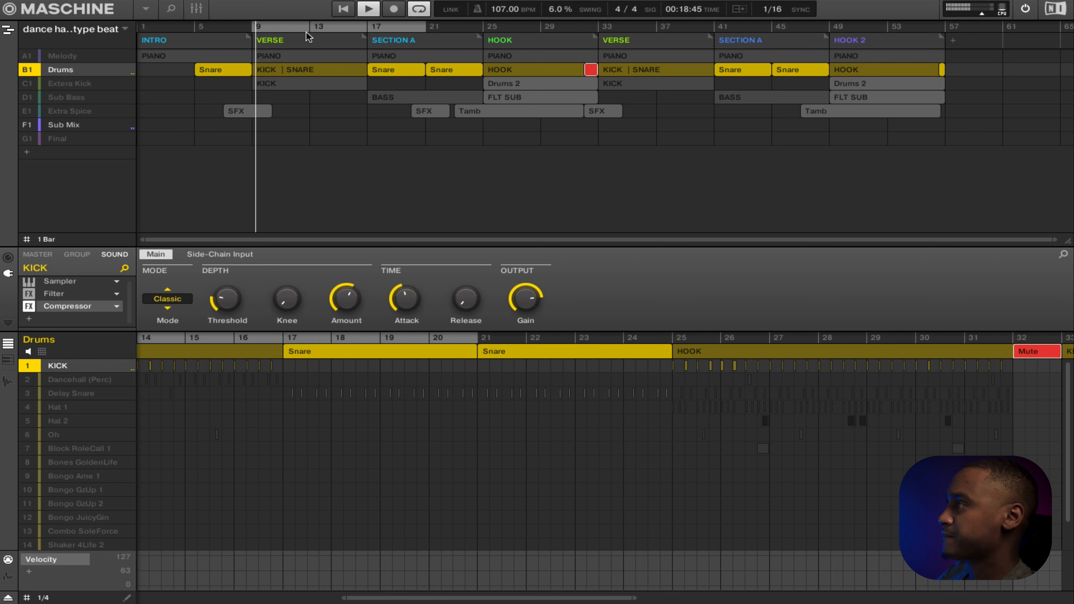
drag(425, 27, 367, 27)
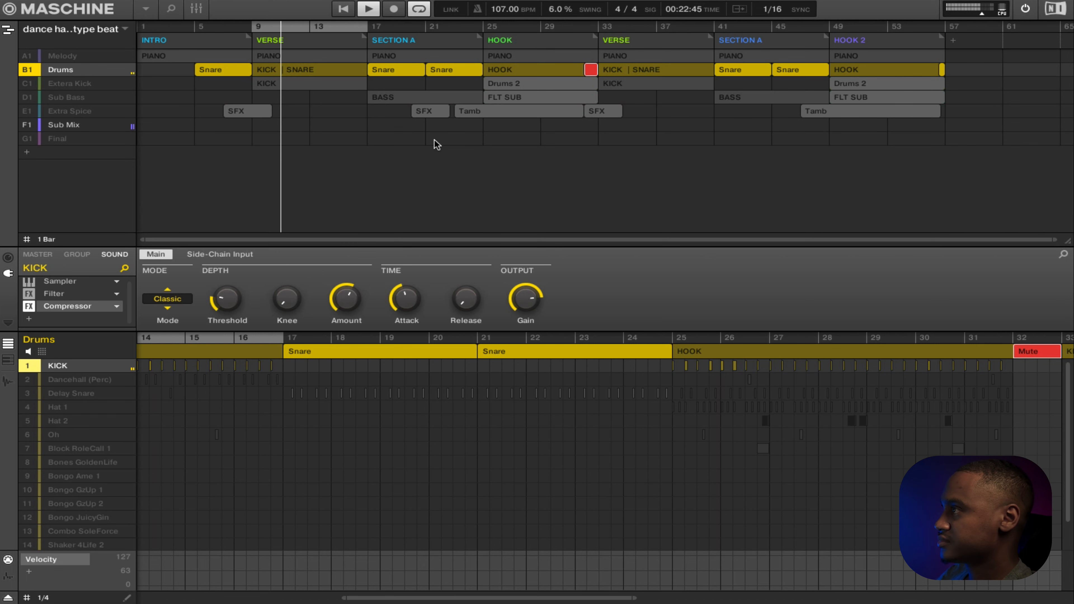
click(315, 69)
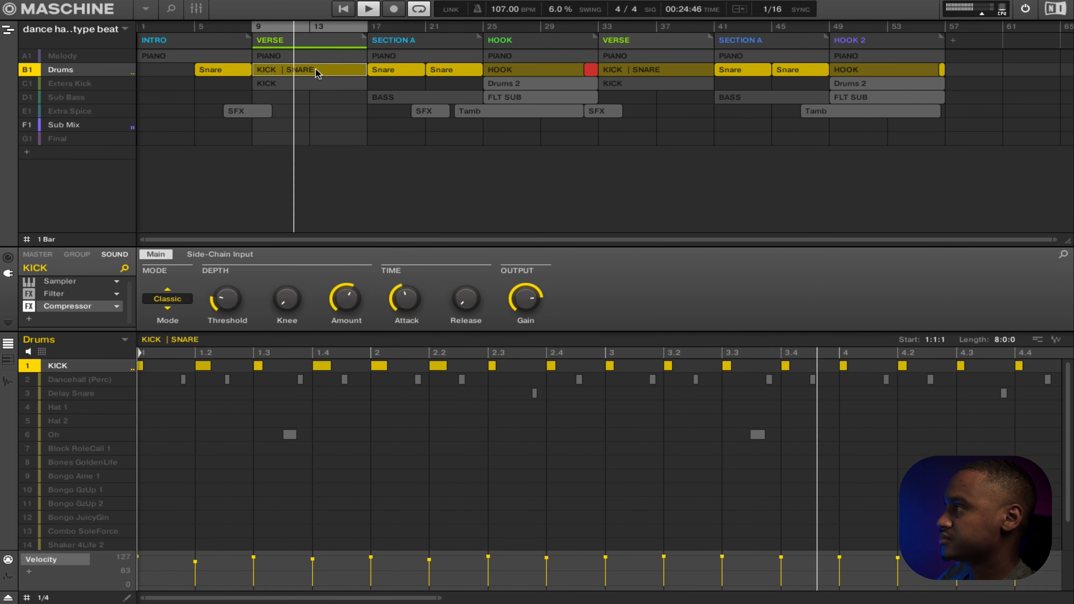
click(739, 9)
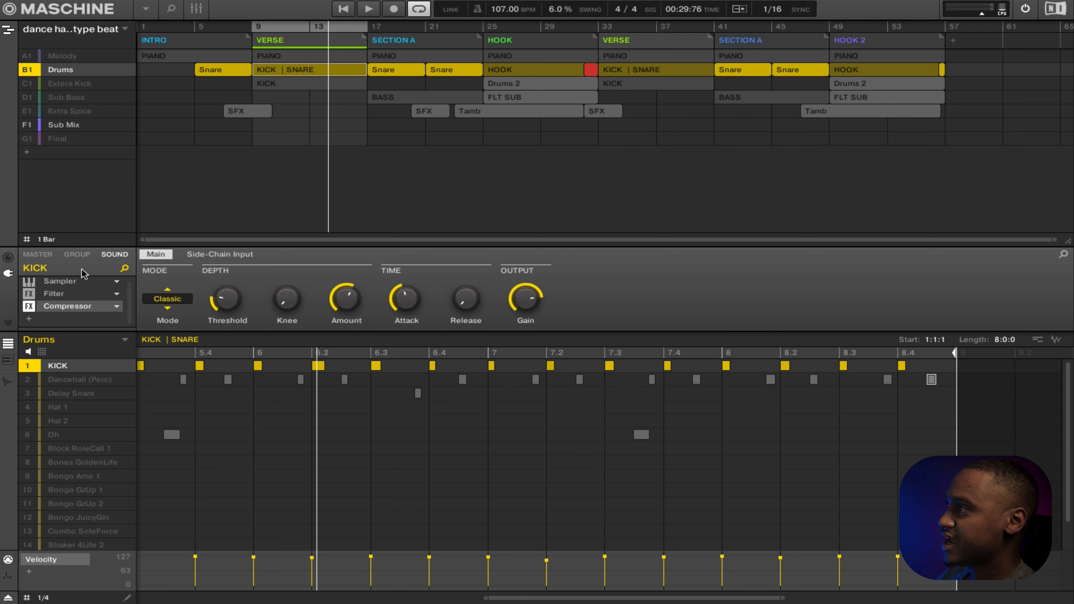
- View the Extera Kick pattern and the KICK channel's Filter and Compressor in the mixer, and return to the arrangement
click(77, 86)
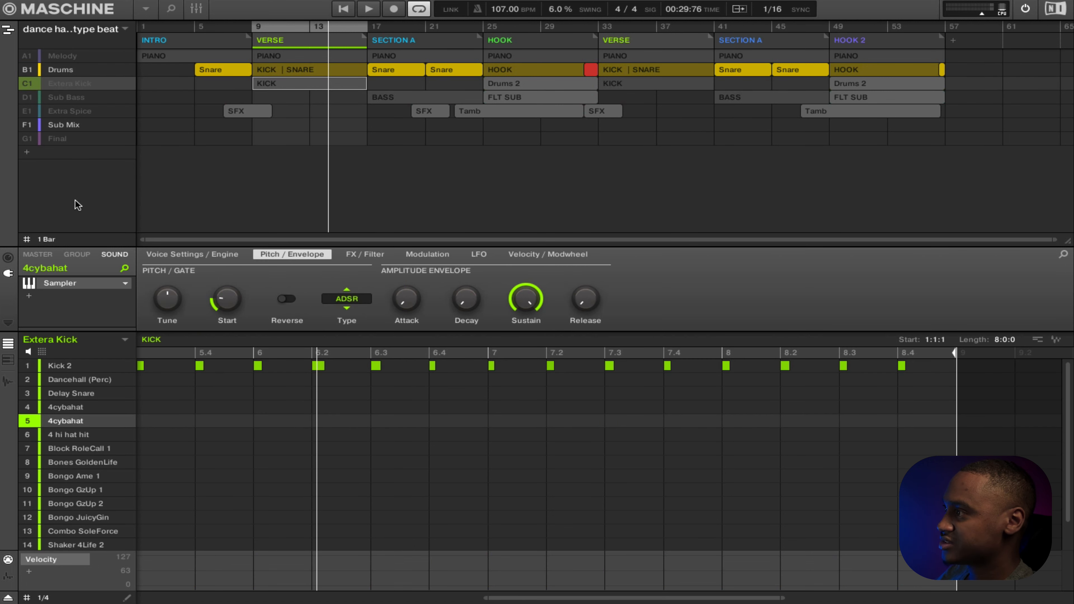
click(66, 71)
click(195, 8)
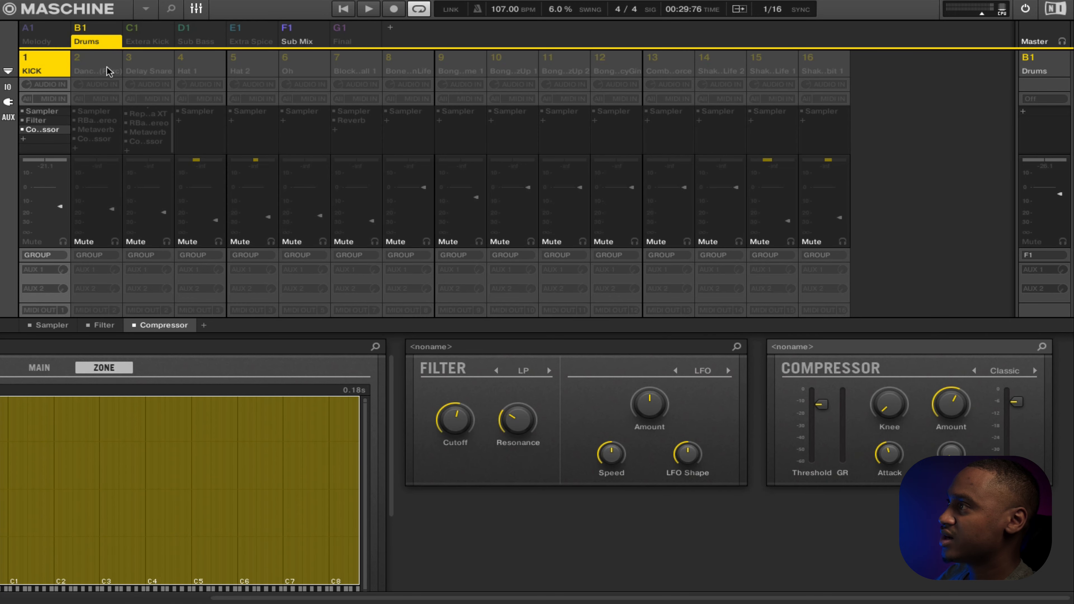
key(F3)
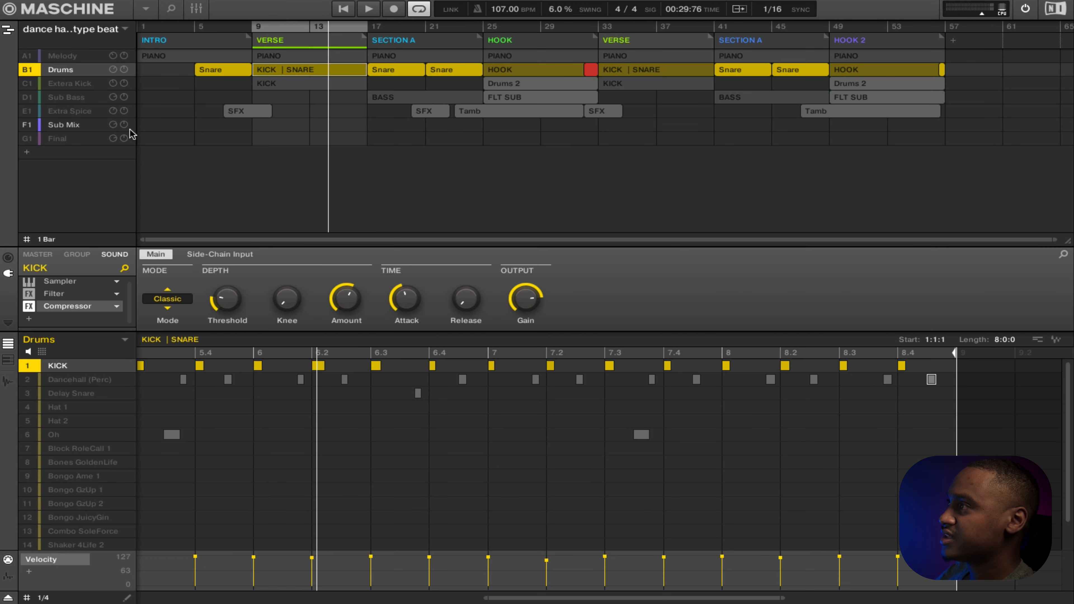
- Play the looped verse kick and compare it with the Extera Kick group muted and unmuted, leaving Extera Kick on
mouse_move(114, 98)
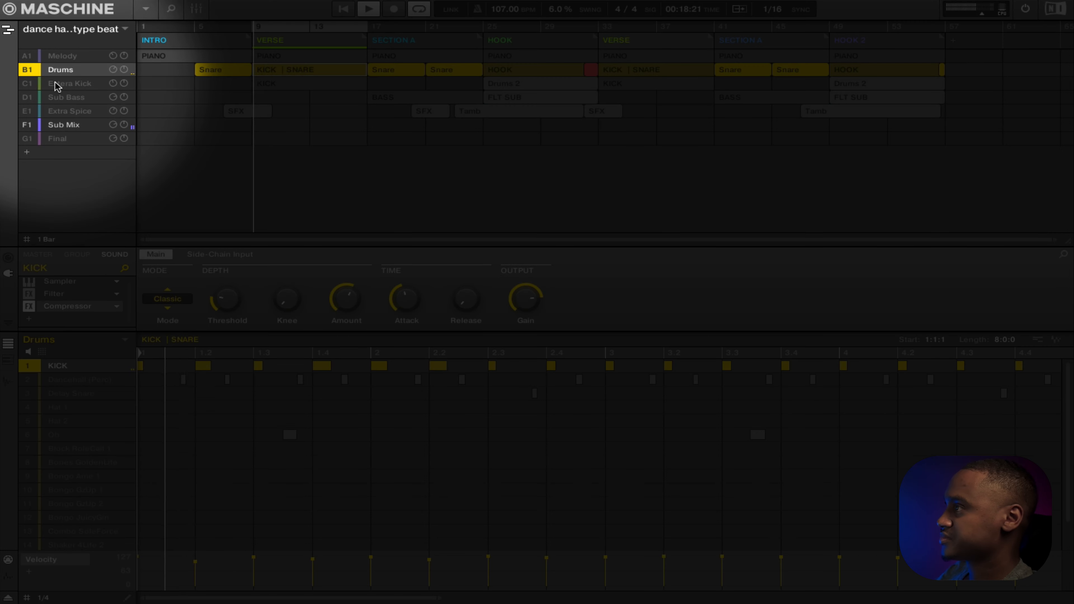
click(28, 86)
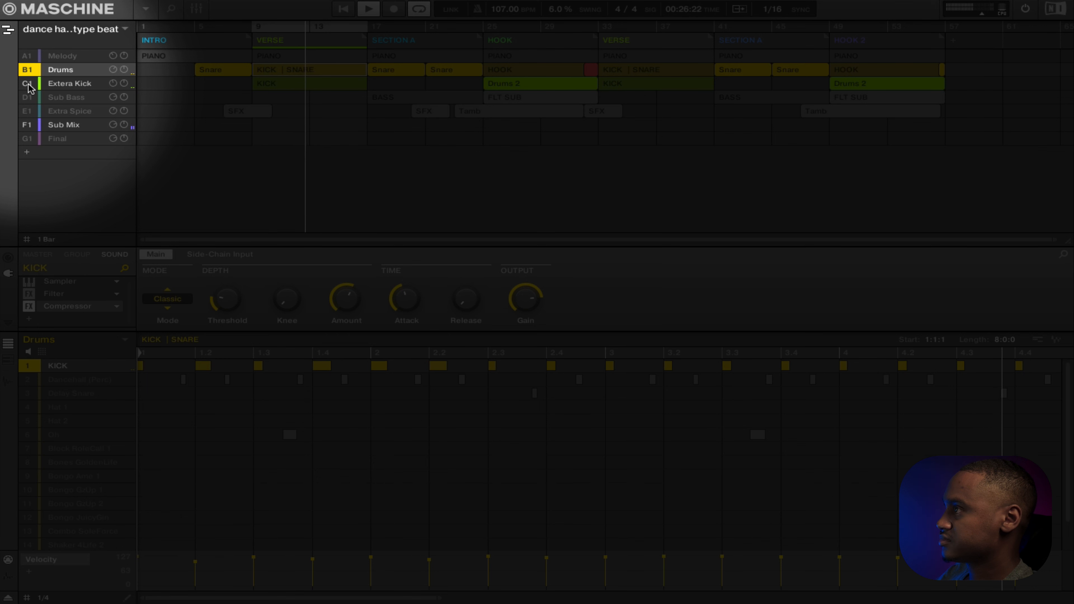
click(28, 86)
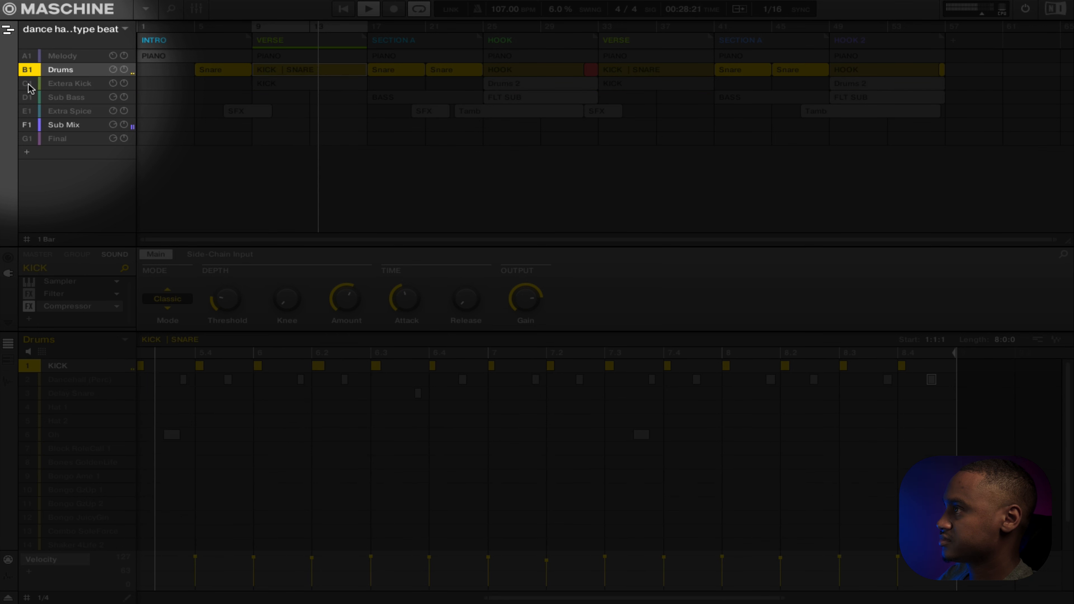
click(28, 87)
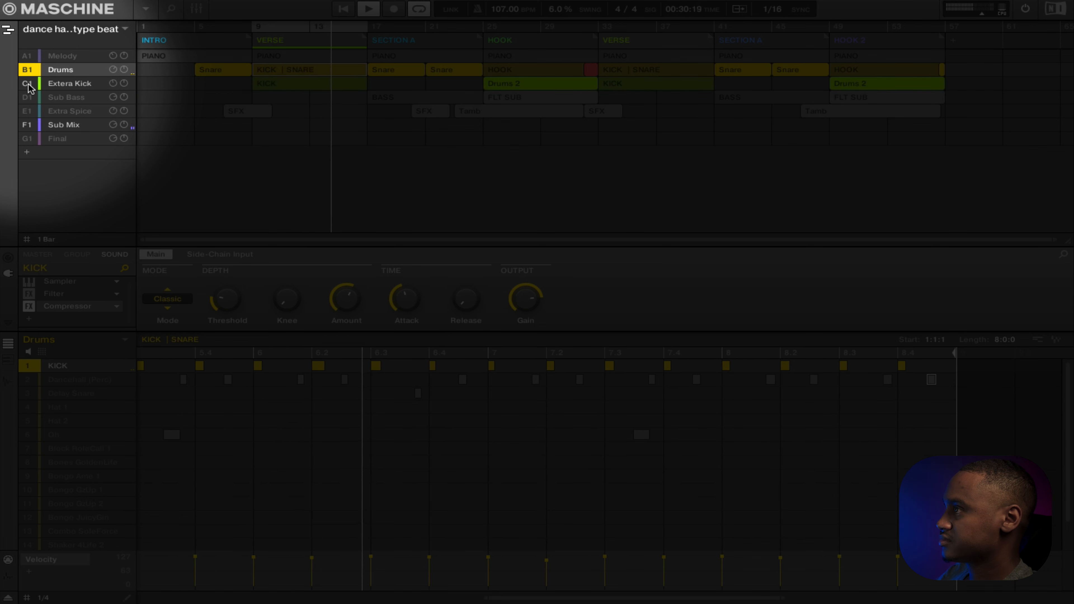
click(28, 86)
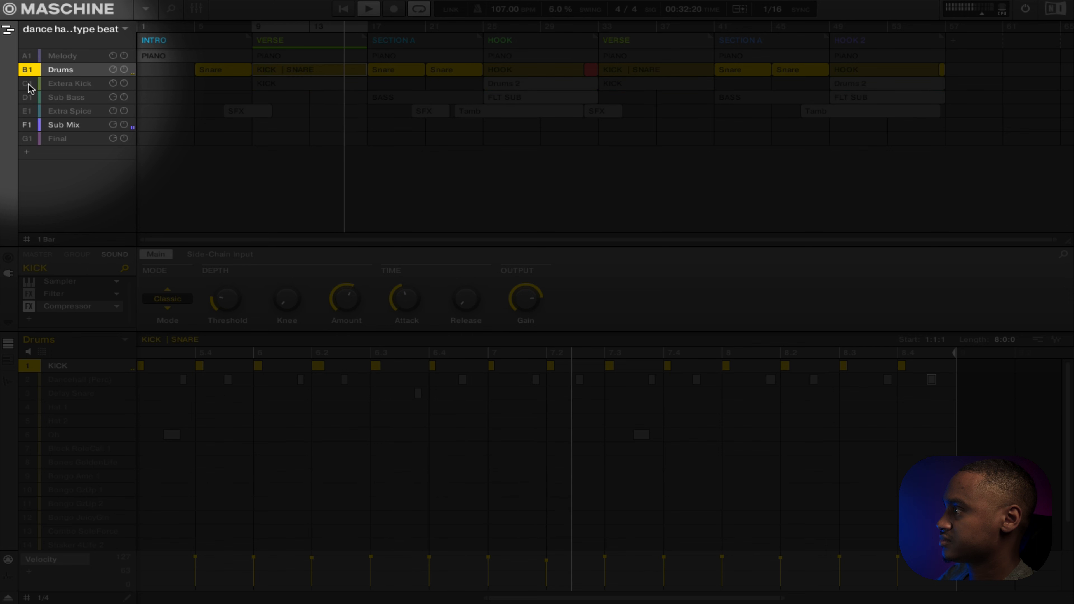
click(28, 86)
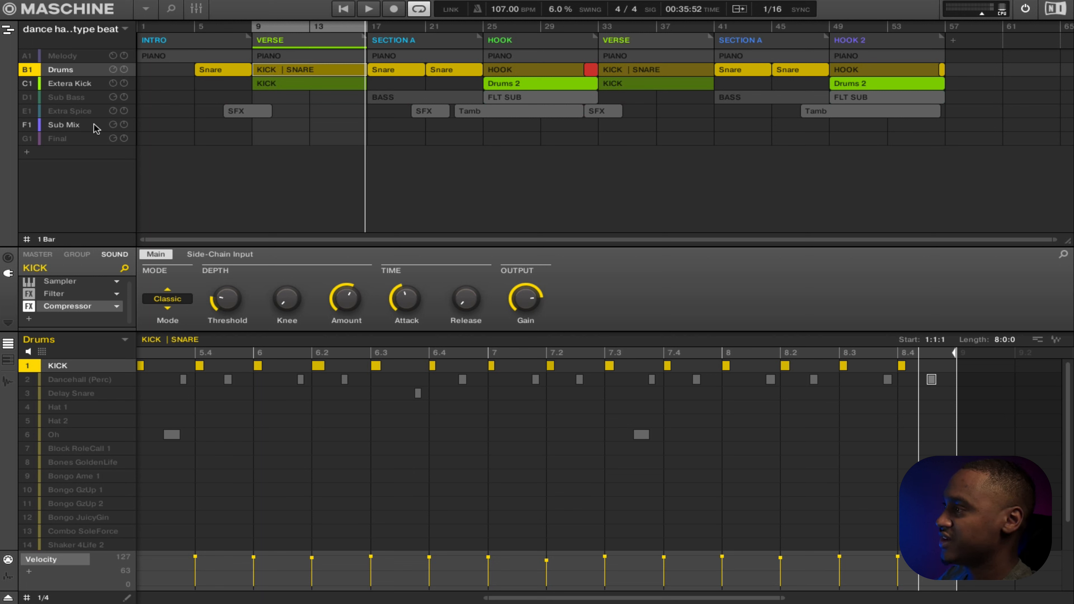
key(space)
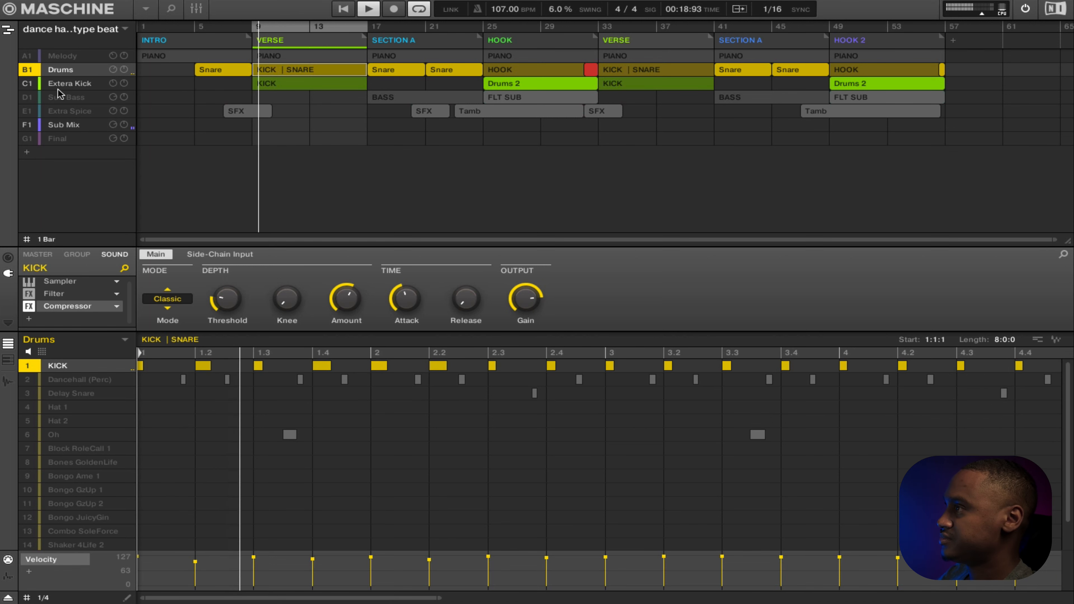
click(28, 84)
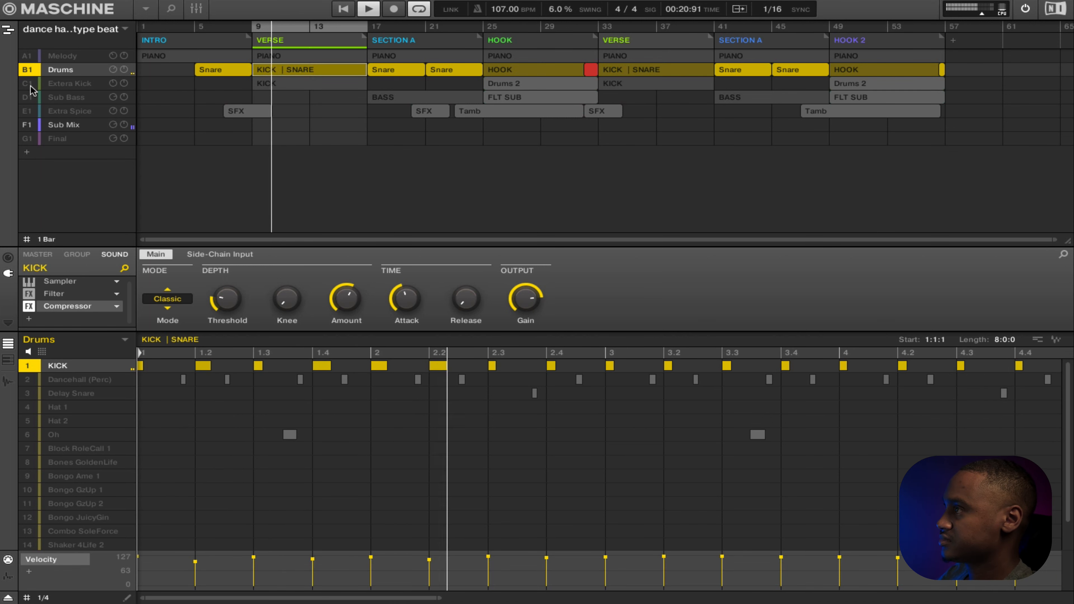
click(30, 86)
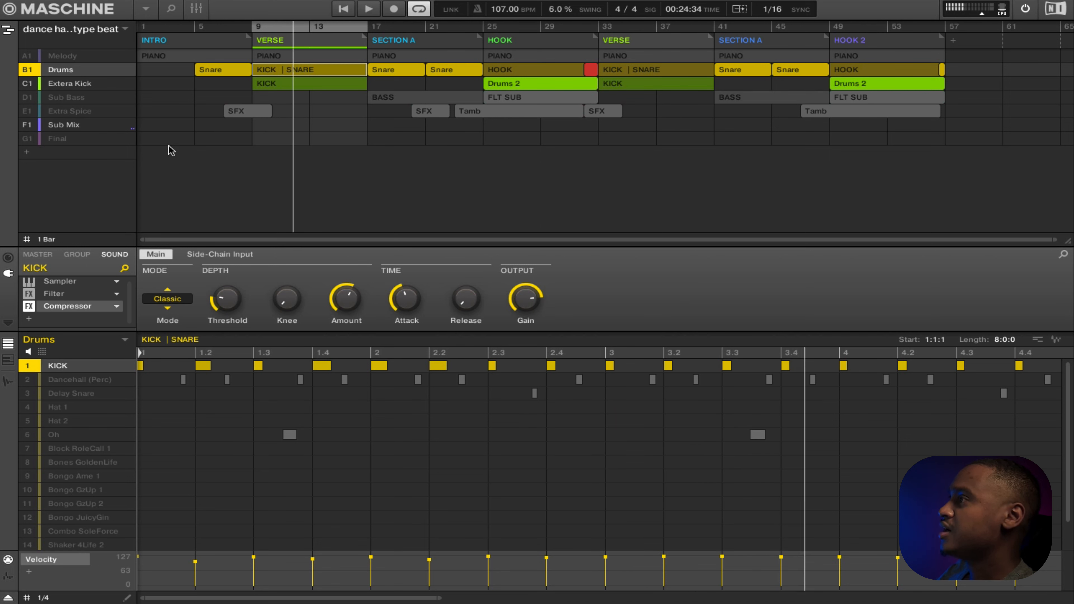
- Unmute the Extra Spice group and play its first SFX clip with the loop spanning about bars 7 to 15
click(111, 111)
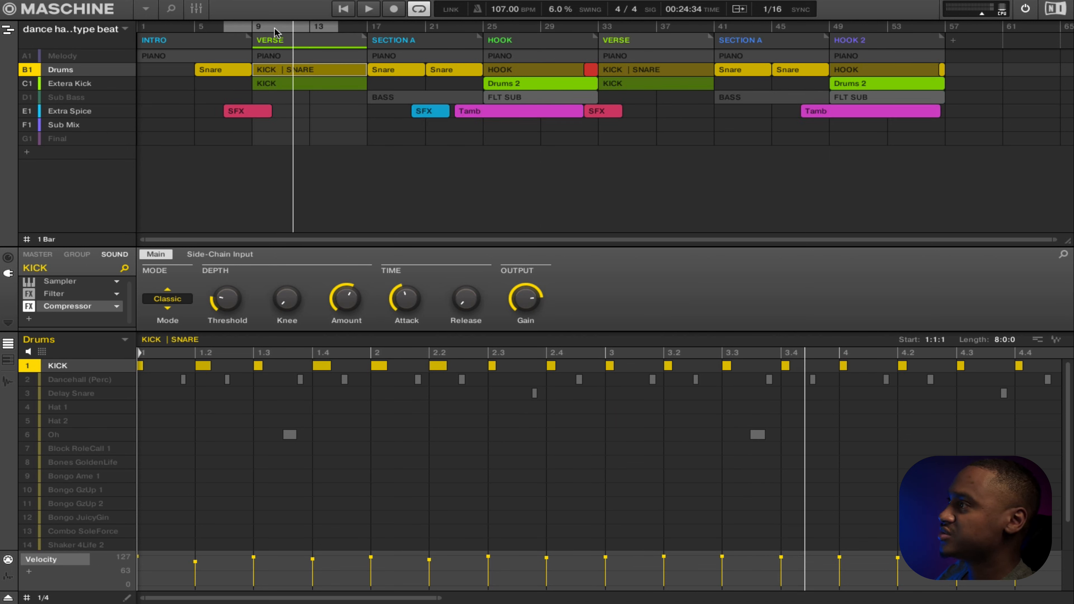
click(80, 112)
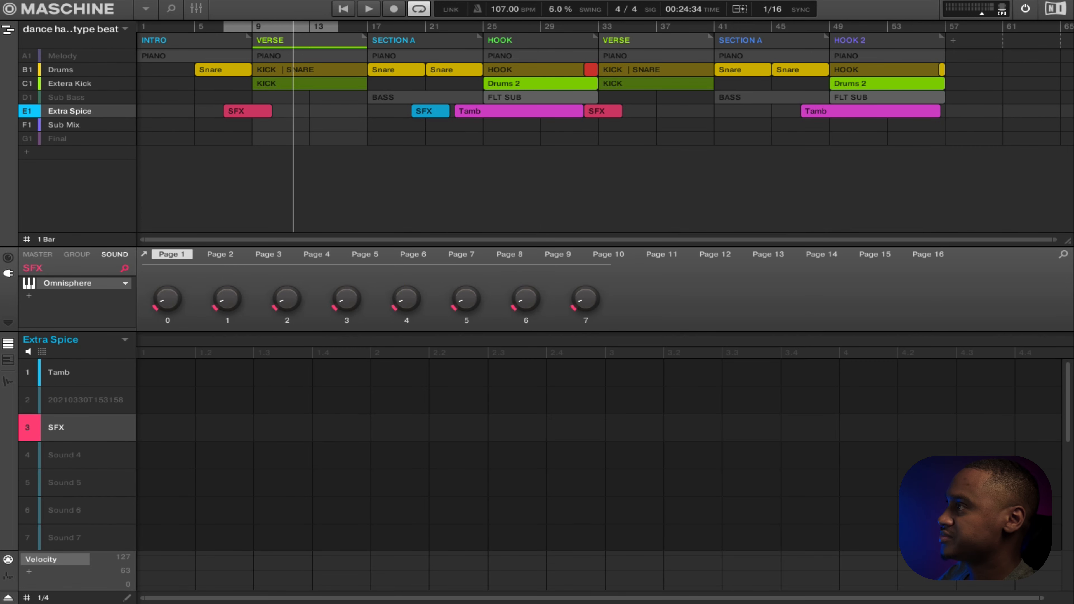
key(space)
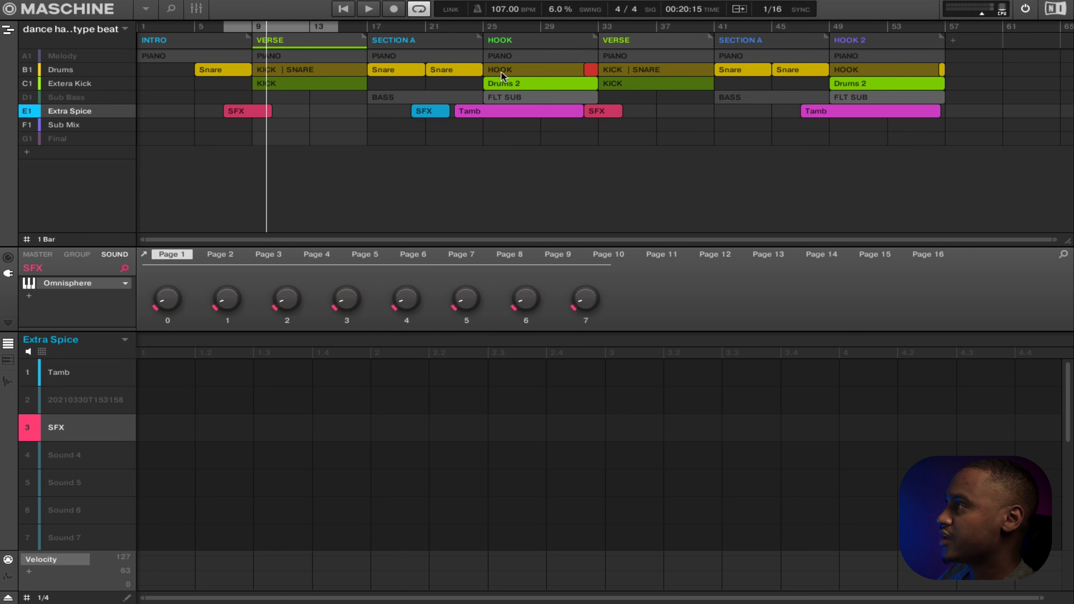
- Turn looping off, play from about bar 31 through the end of the first Hook and select the Drums group's Mute pattern there
click(332, 21)
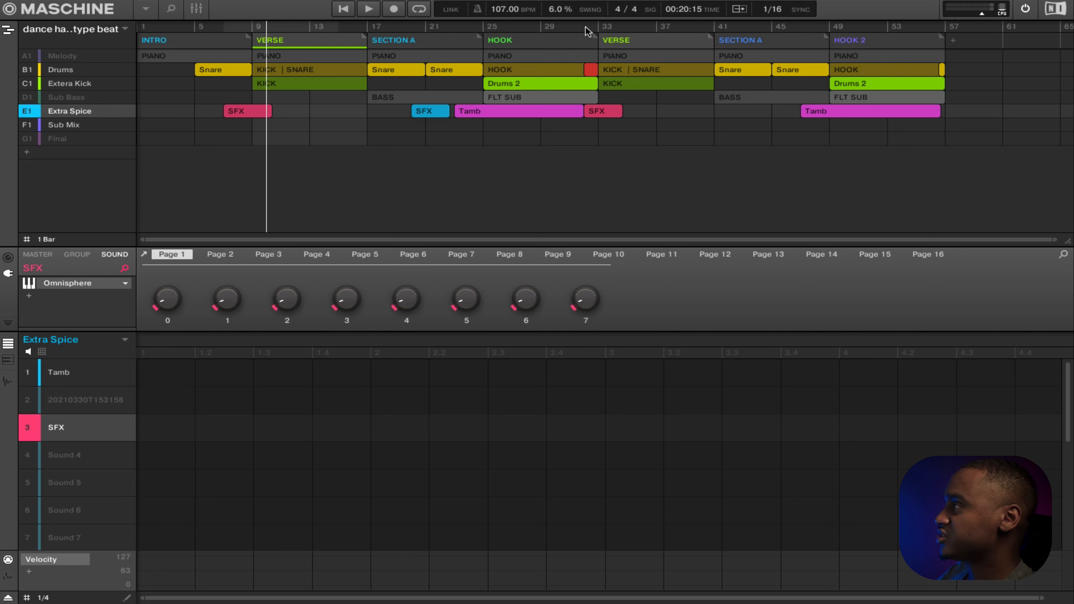
click(574, 27)
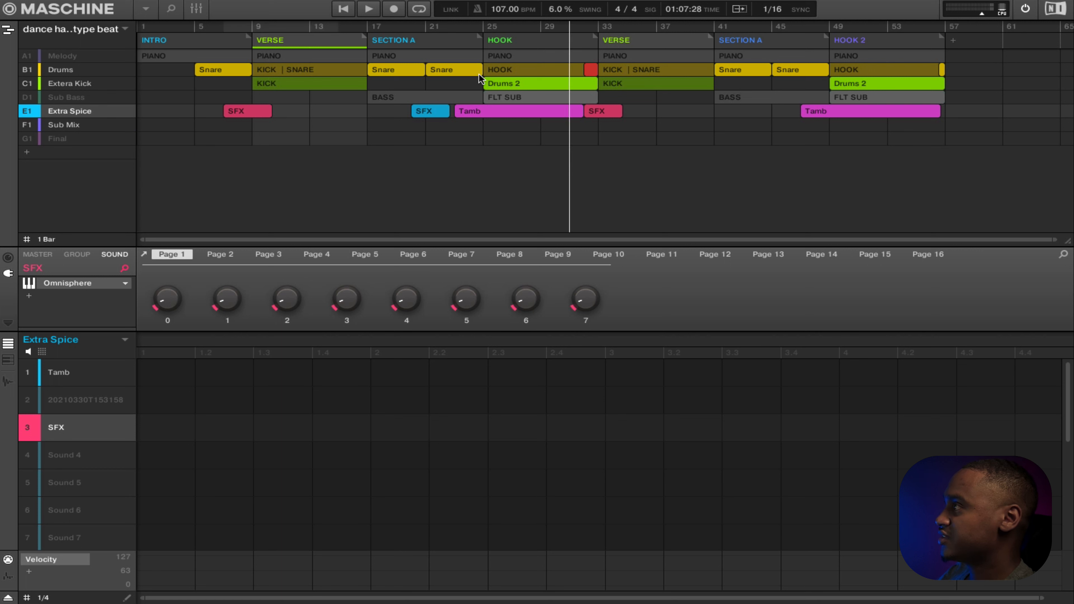
key(space)
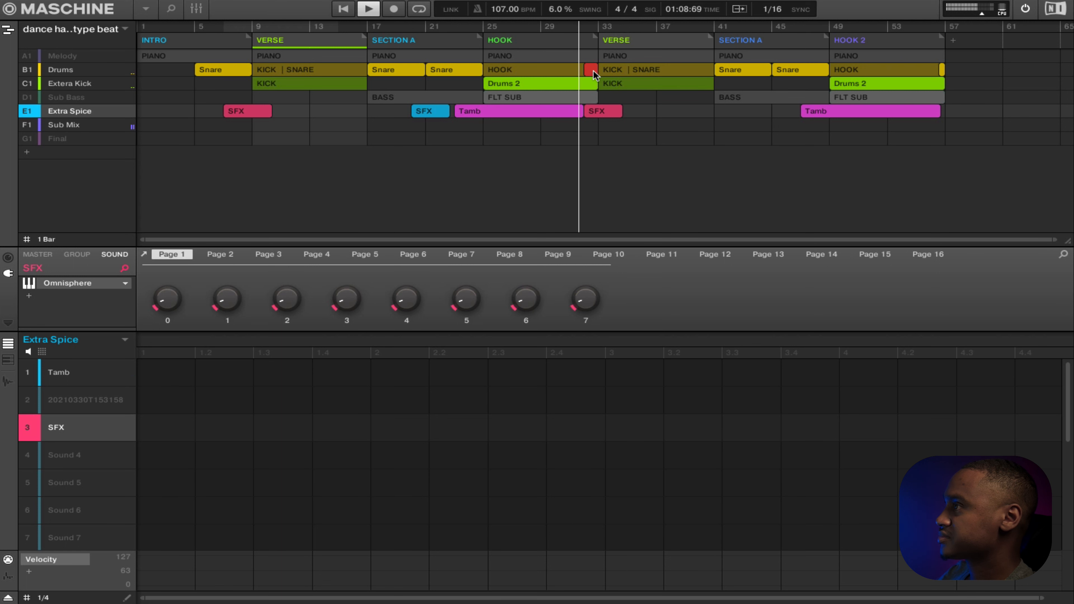
click(590, 70)
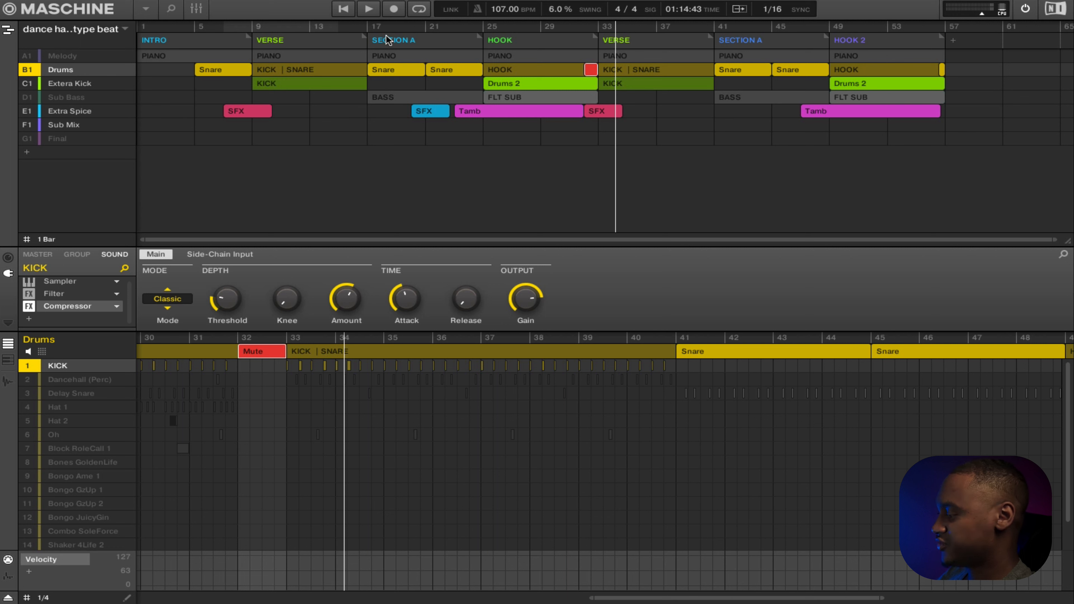
- Loop the first Section A, bars 17 to 25, unmute Sub Bass, and mute the Extera Kick and Drums groups
key(l)
drag(306, 30, 441, 41)
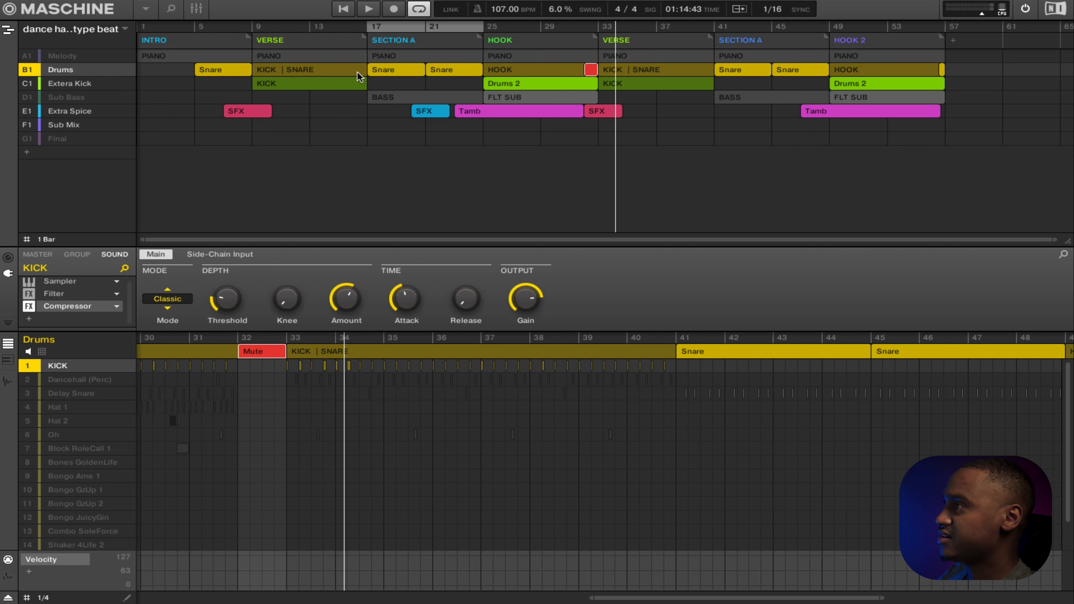
click(28, 97)
click(27, 84)
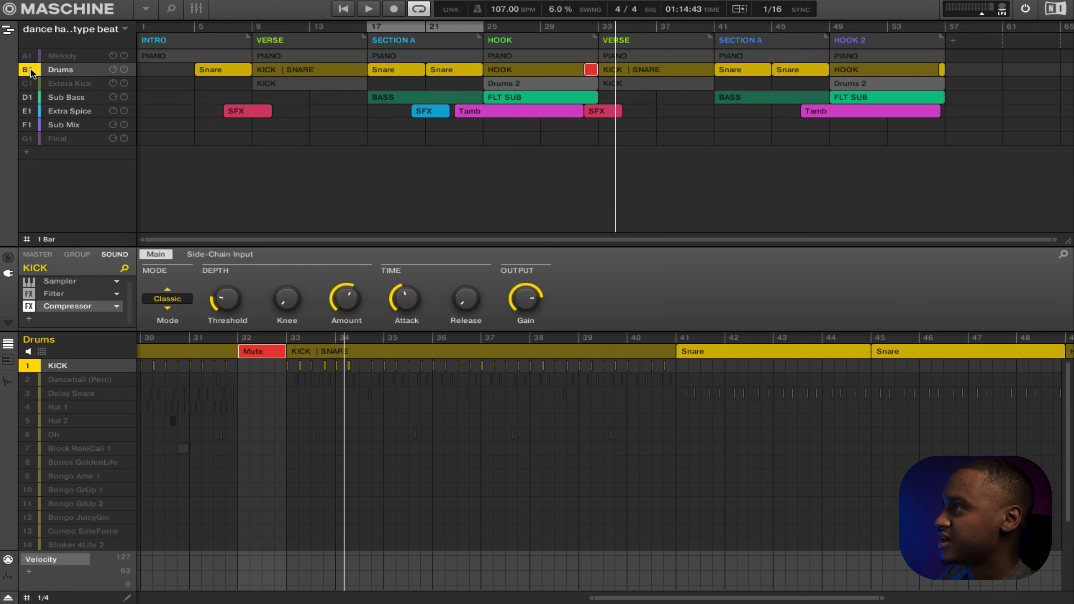
click(28, 69)
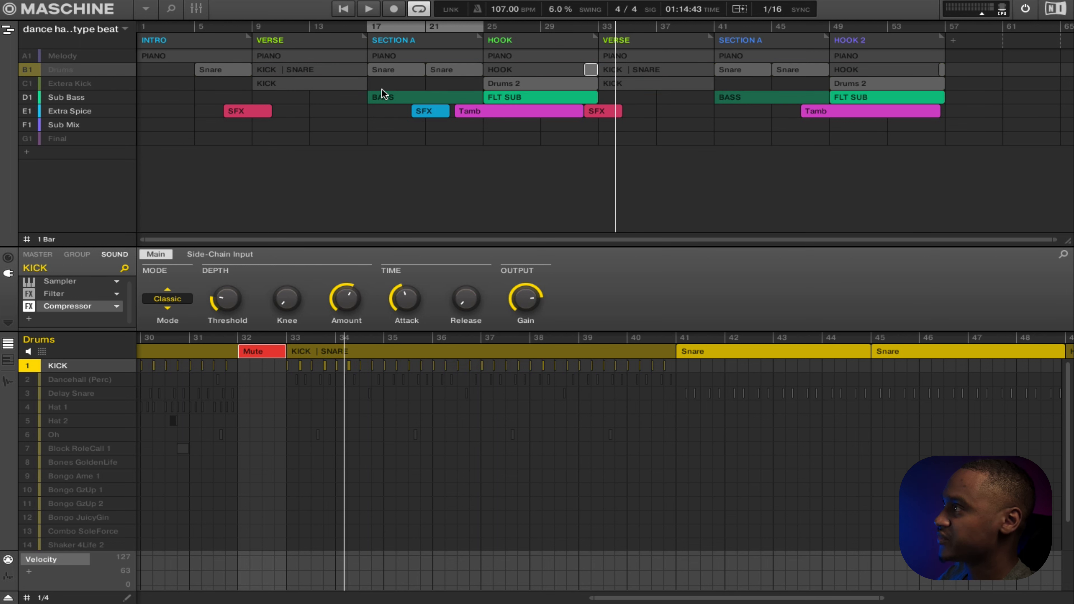
- Select the first FLT SUB pattern and play the looped Sub Bass in Section A with the view following the playhead
click(409, 98)
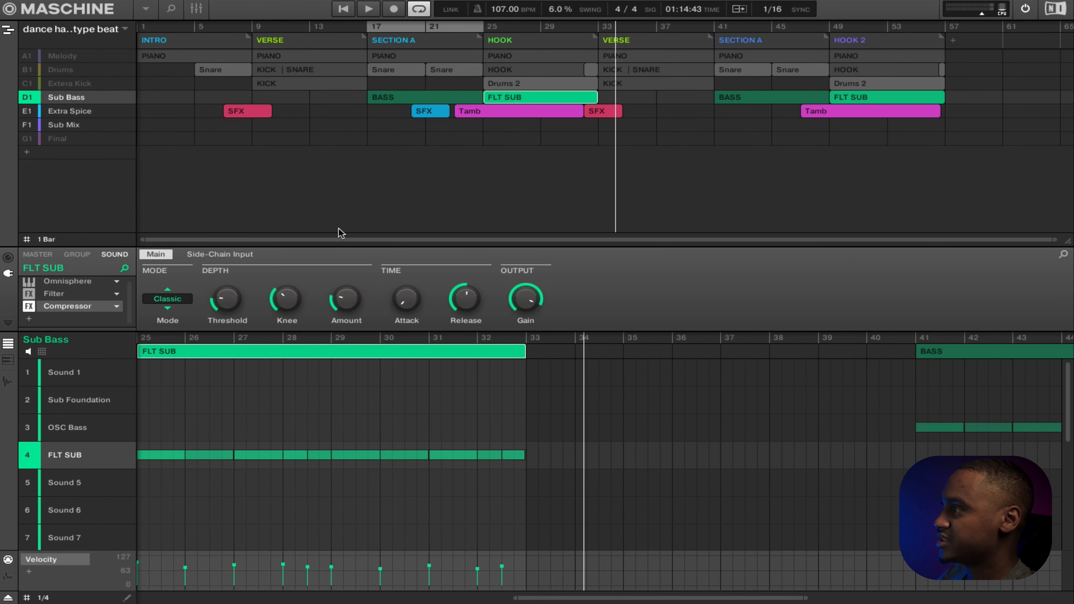
key(space)
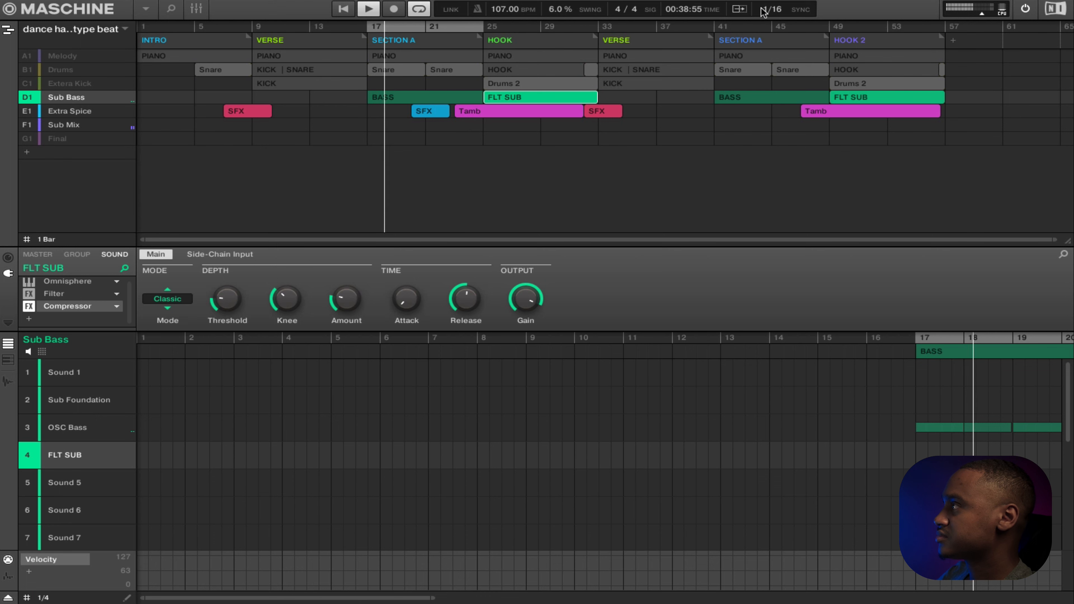
click(744, 11)
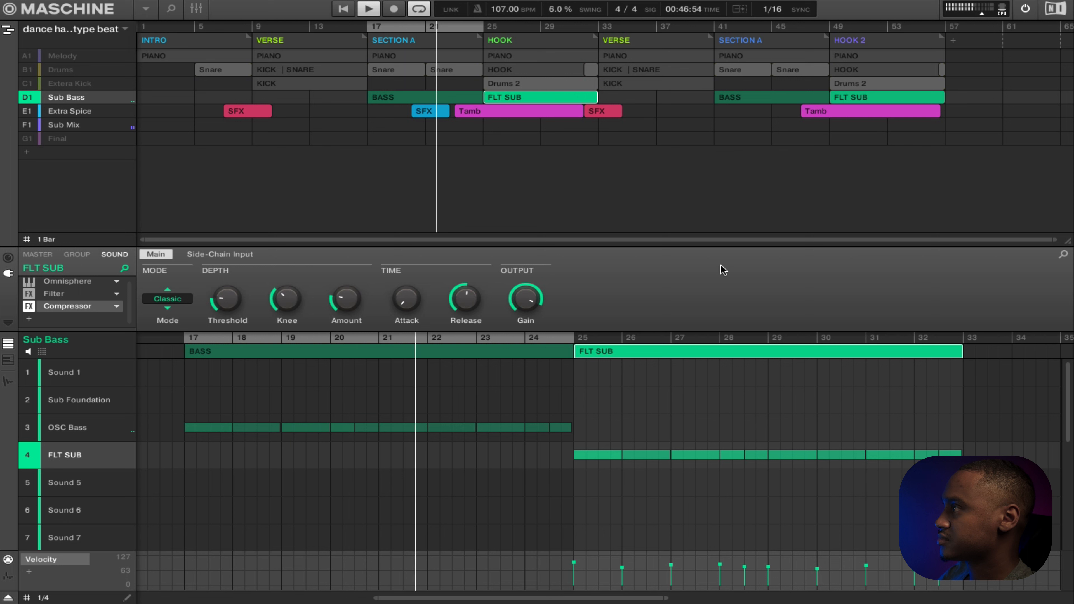
- Loop the first Hook, bars 25 to 33, play its FLT SUB pattern and mute the Extra Spice group
key(space)
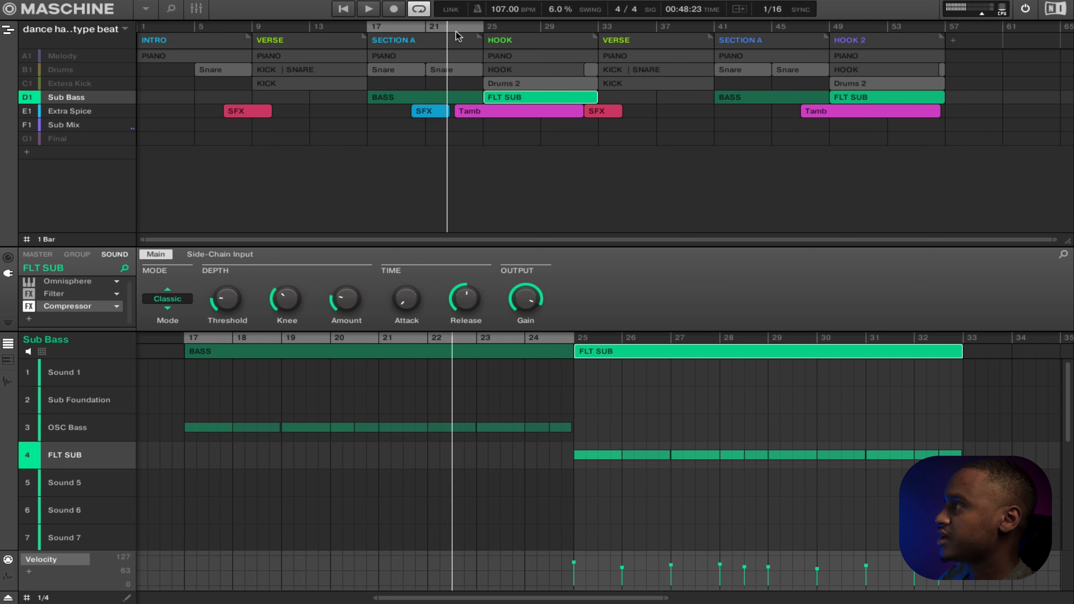
click(537, 28)
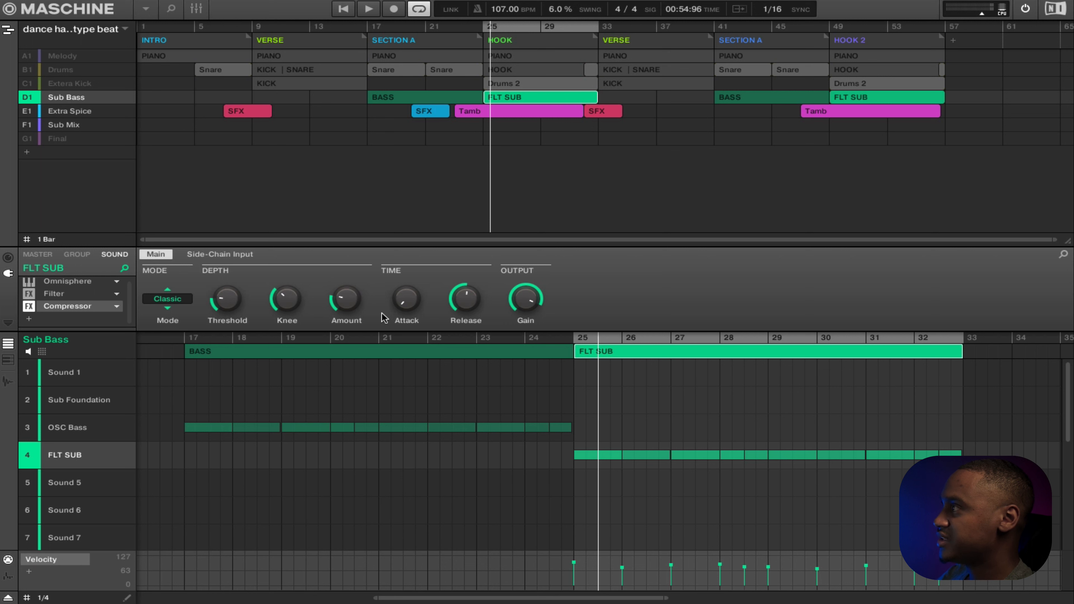
key(space)
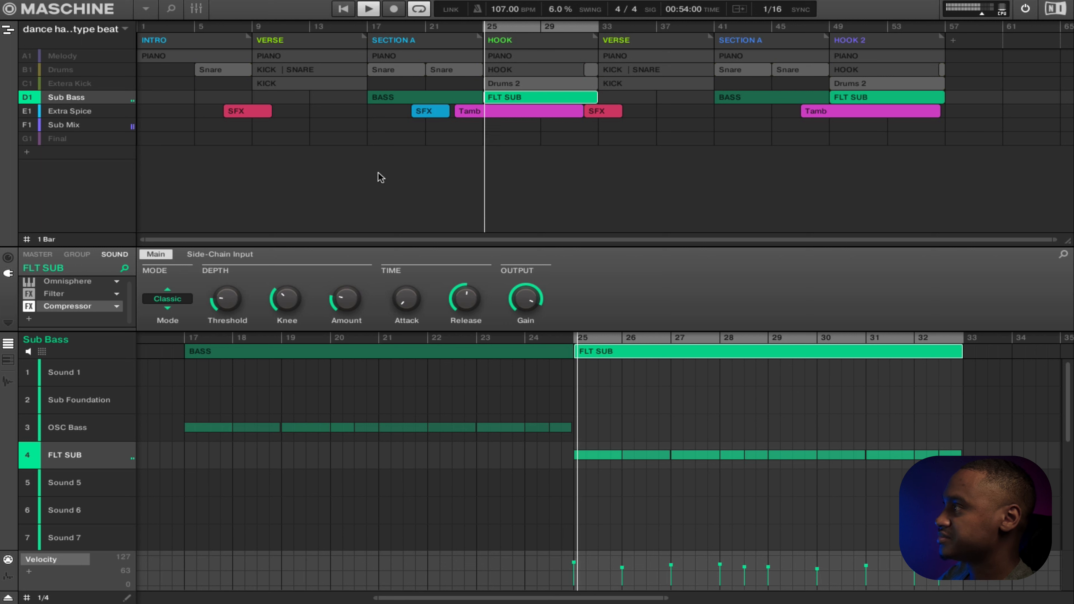
click(33, 112)
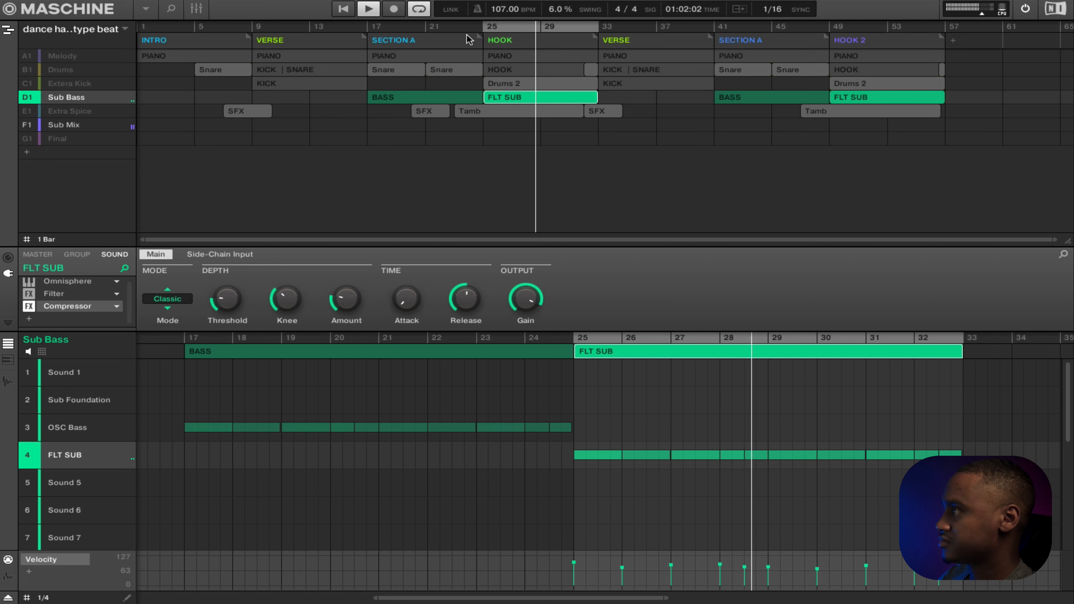
- Extend the loop start back to about bar 22 and play the Sub Bass transition from Section A into the Hook
key(space)
drag(484, 27, 441, 26)
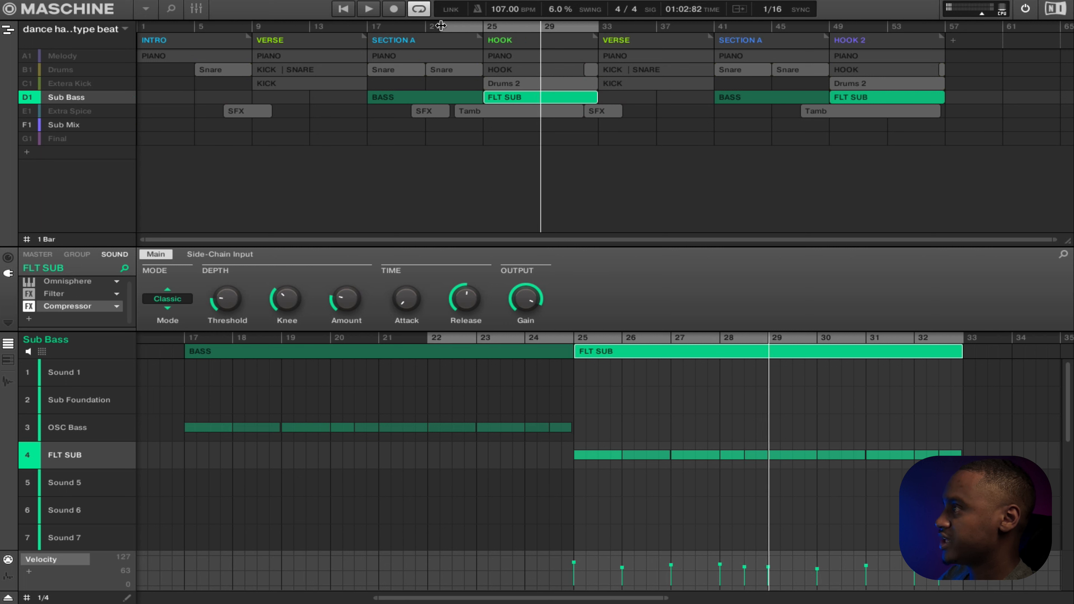
key(space)
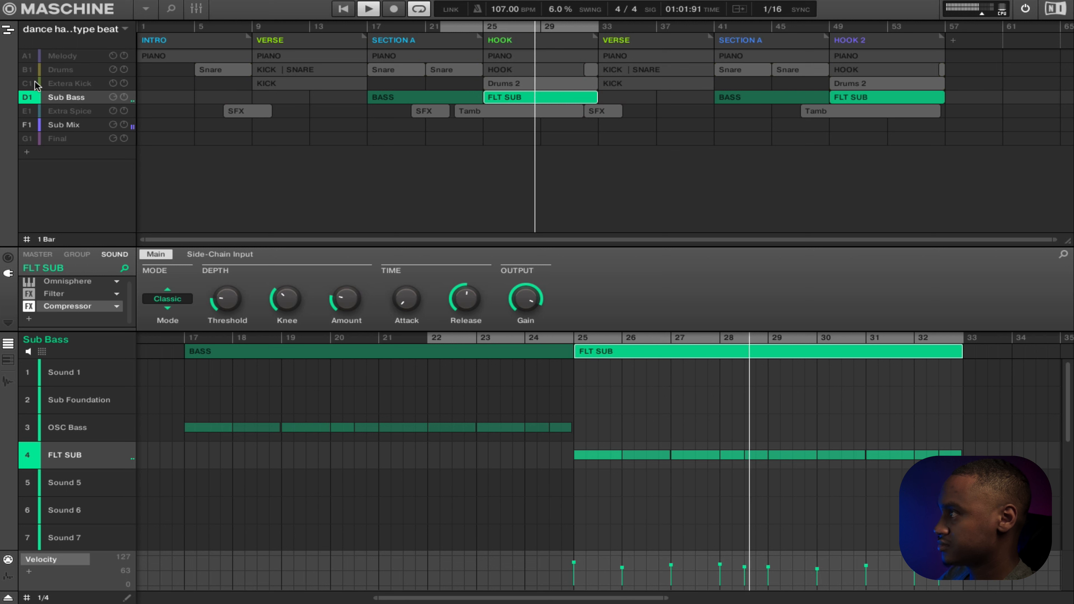
key(l)
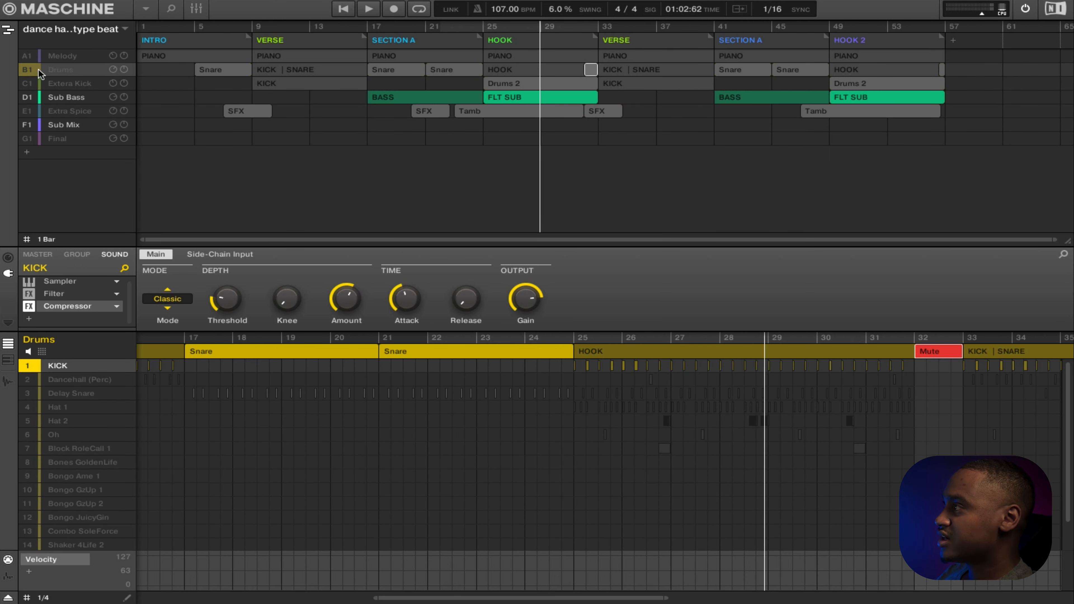
- Unmute the Drums group with its Dancehall (Perc), Delay Snare, Hat 1 and Hat 2 sounds, and loop the Hook, bars 25 to 33
click(23, 72)
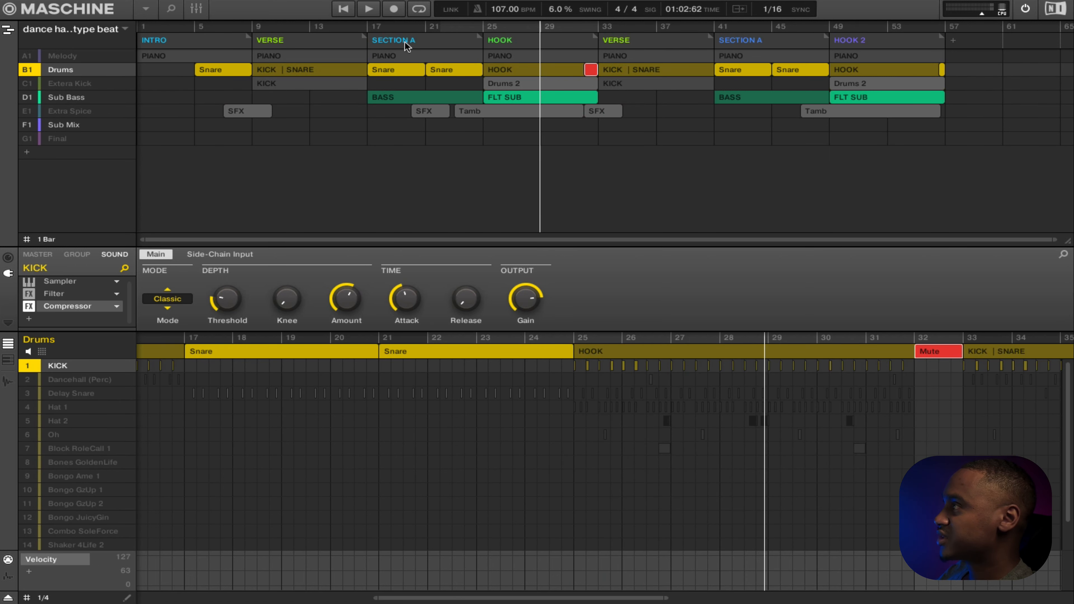
mouse_move(500, 29)
mouse_down()
mouse_move(473, 28)
mouse_move(533, 25)
mouse_move(520, 26)
mouse_up()
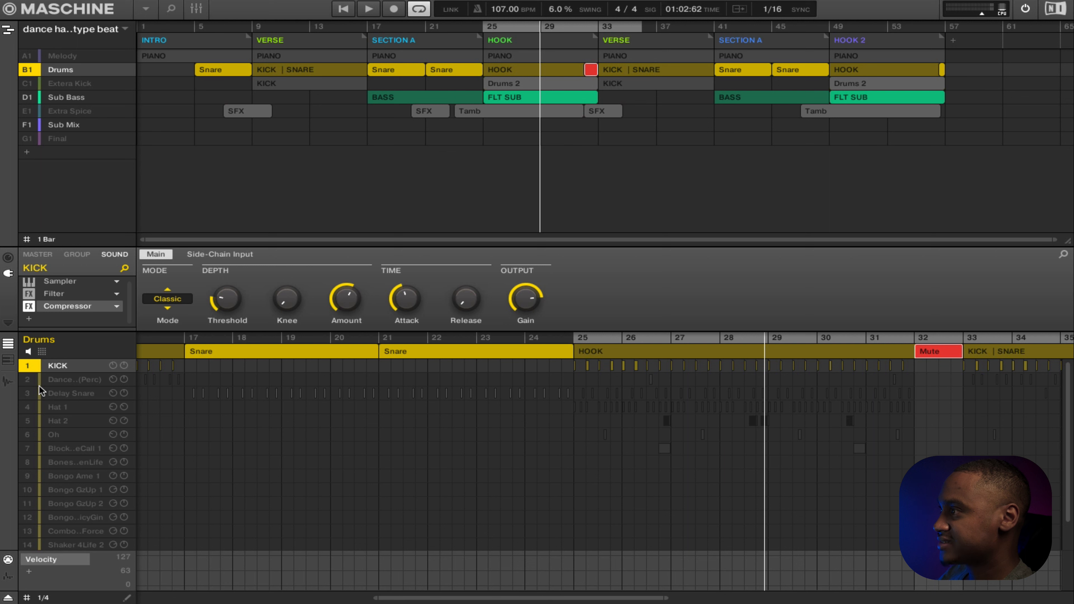
click(27, 394)
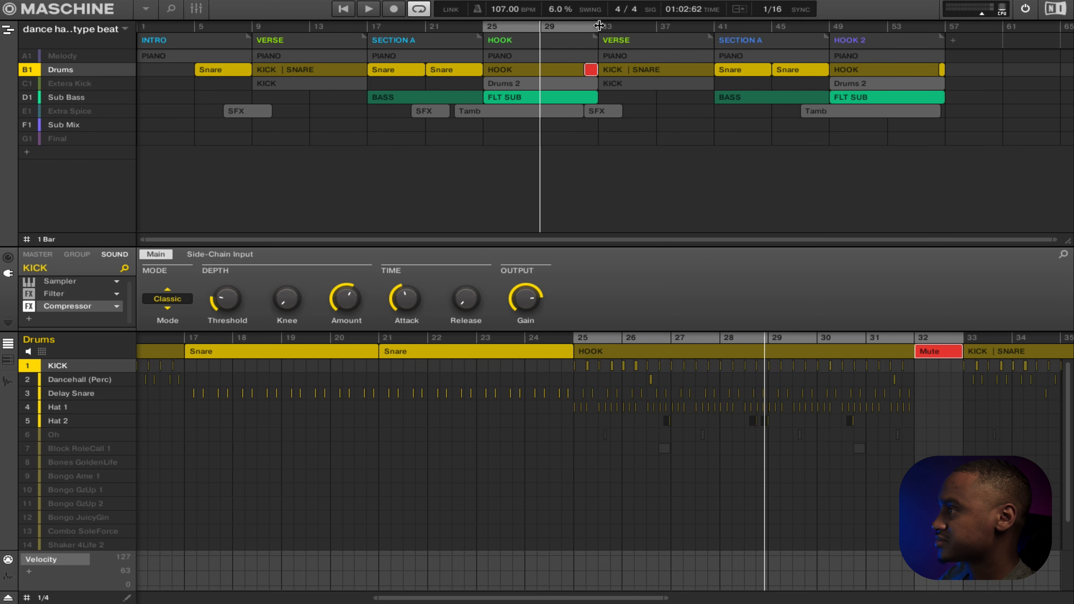
click(591, 28)
- Unmute the Shaker 4Life 1 and Shaker 5 bit 1 sounds in the Drums group while auditioning the looped Hook
scroll(414, 447, down, 2)
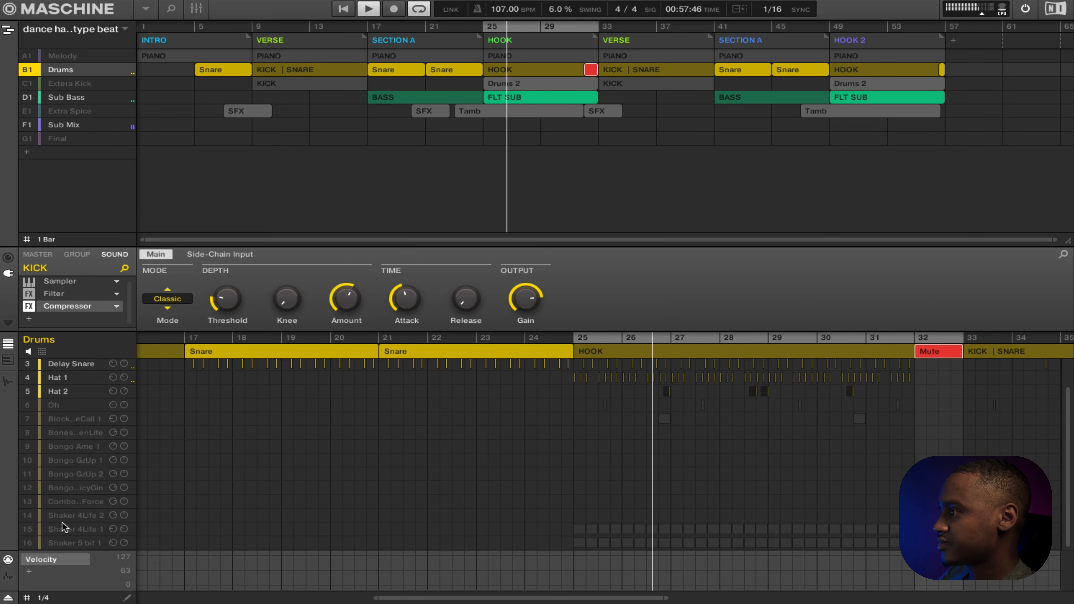
click(25, 529)
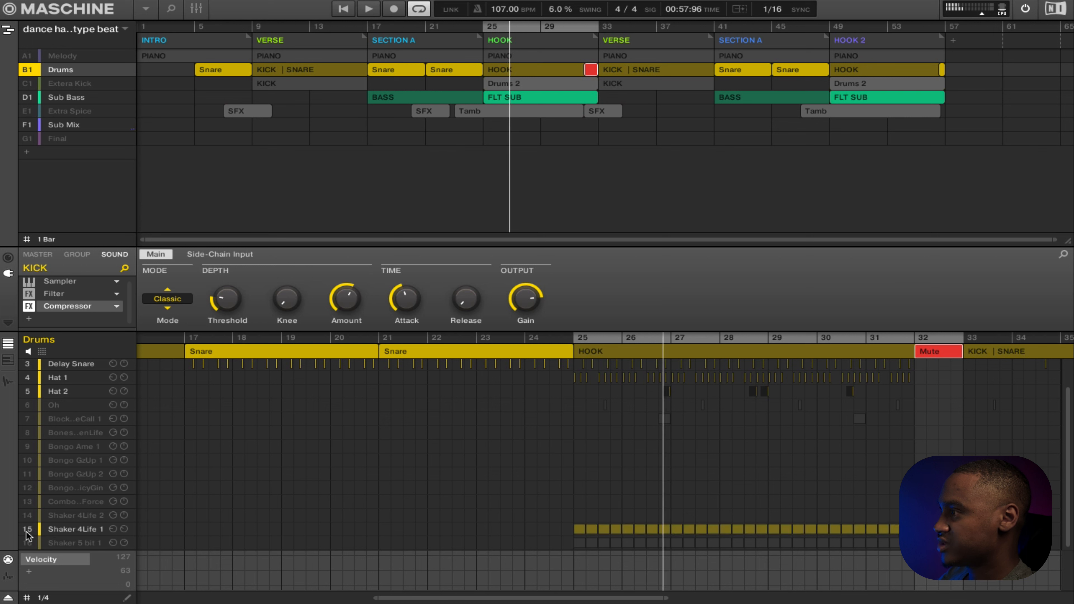
click(28, 543)
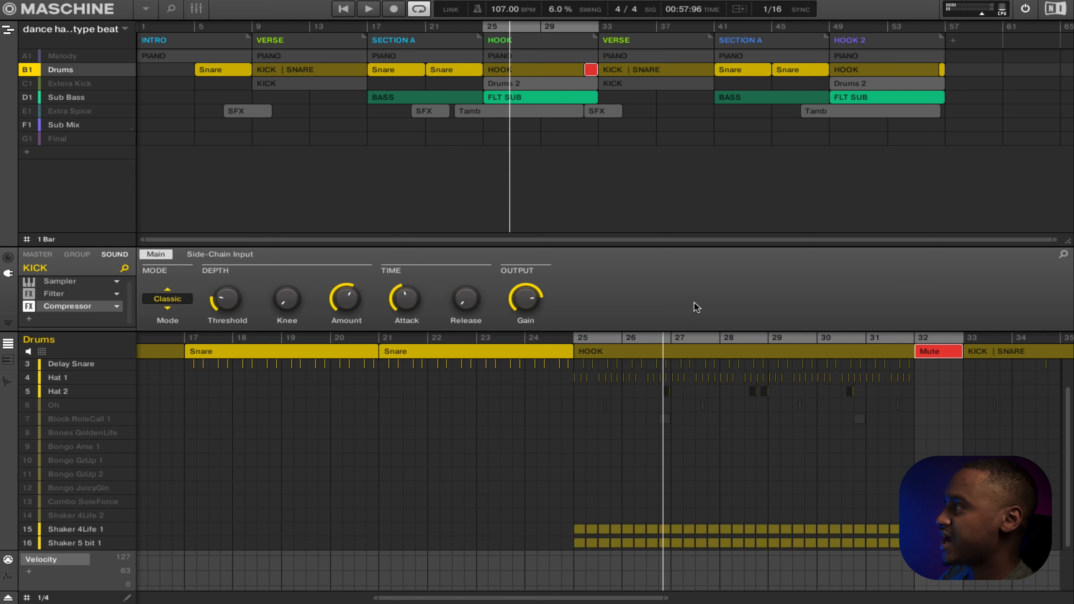
- Show the Drums group in the mixer and play the looped Hook to check each sound's level and panning
key(ctrl+m)
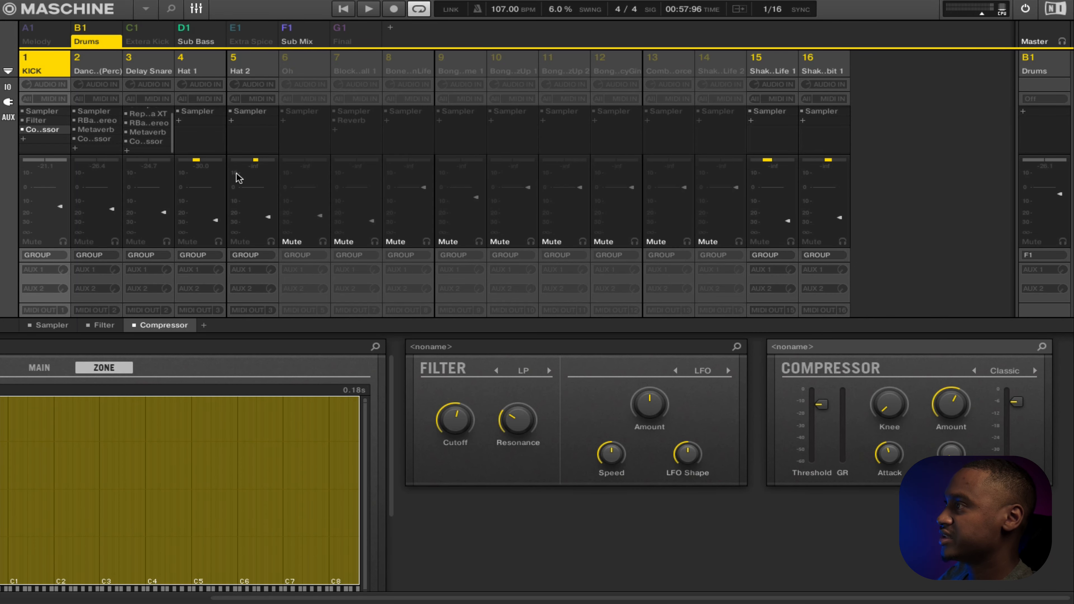
key(space)
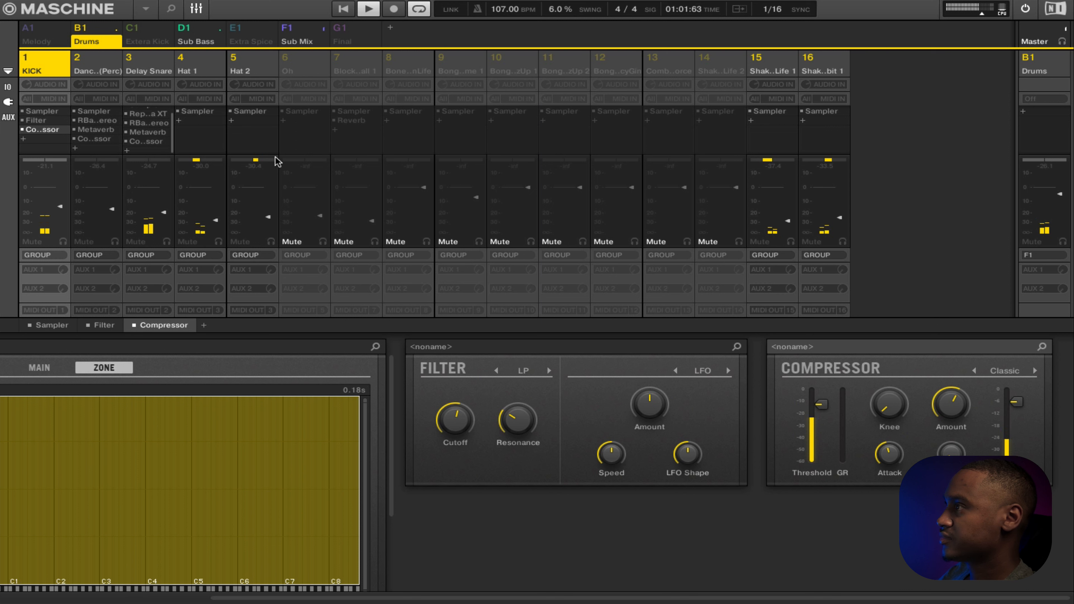
key(space)
- Inspect the Hat 1, Hat 2, Shaker 4Life 1 and Shaker 5 bit 1 channels in the mixer, and return to the arrangement
click(203, 71)
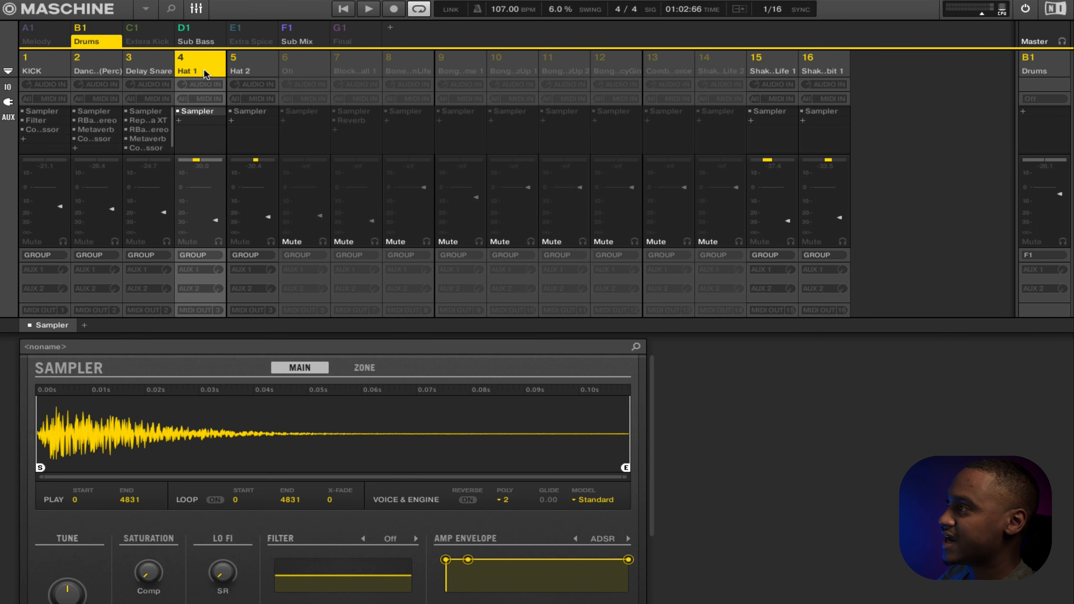
click(246, 72)
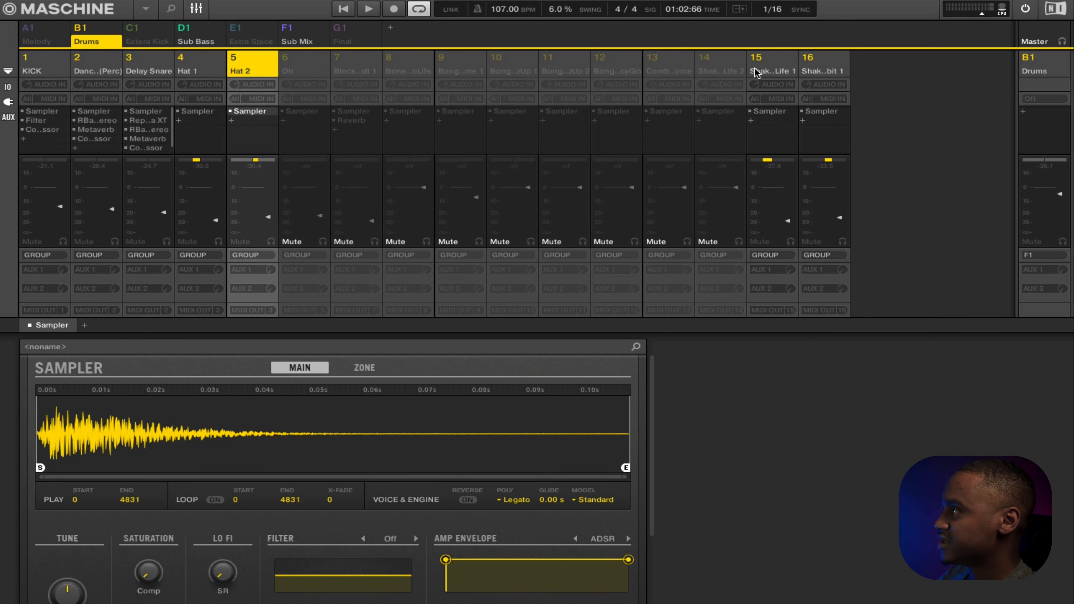
click(770, 69)
click(837, 68)
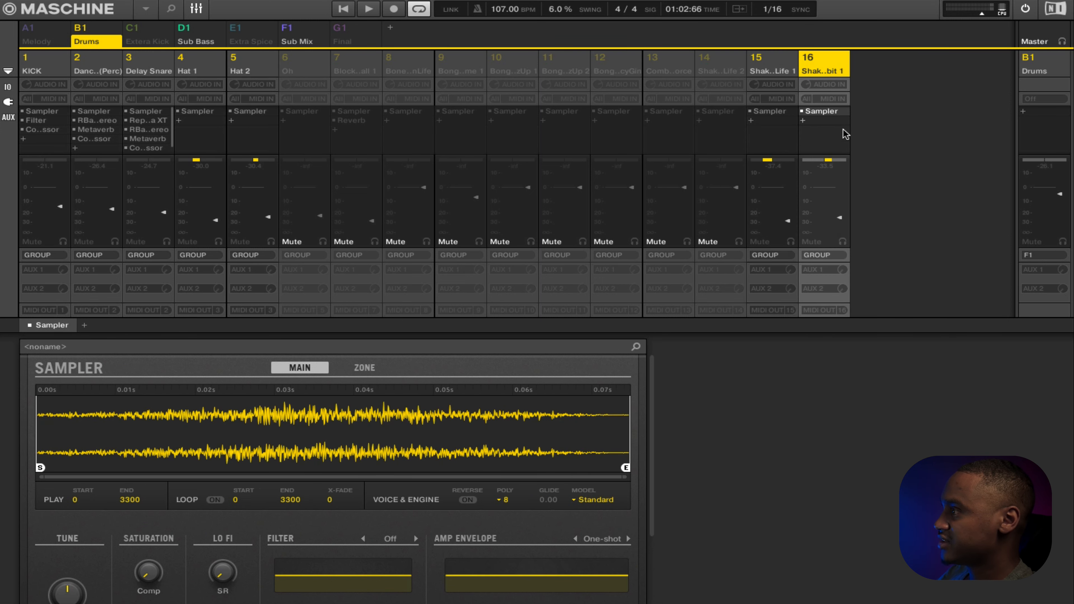
key(ctrl+m)
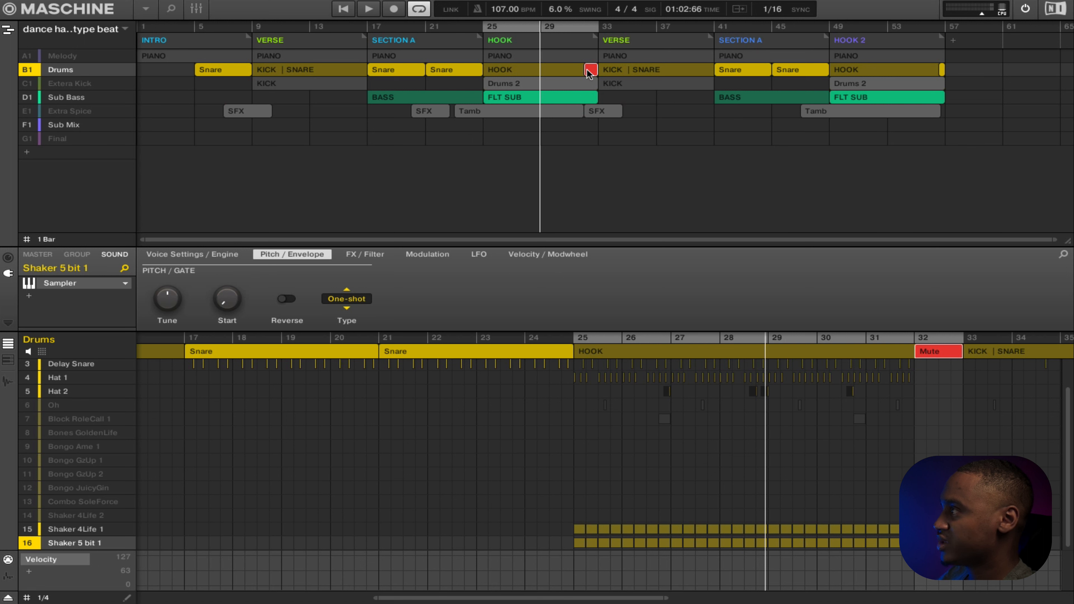
- Play the looped Hook while muting and unmuting Shaker 4Life 1 and Shaker 5 bit 1 separately and together to compare the groove
key(ctrl+m)
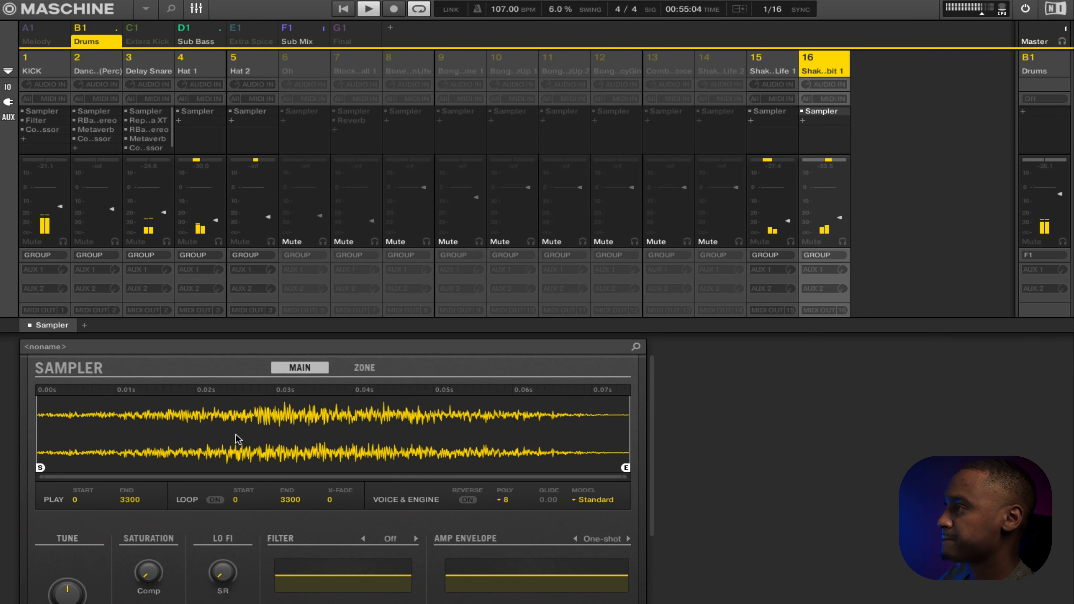
key(ctrl+m)
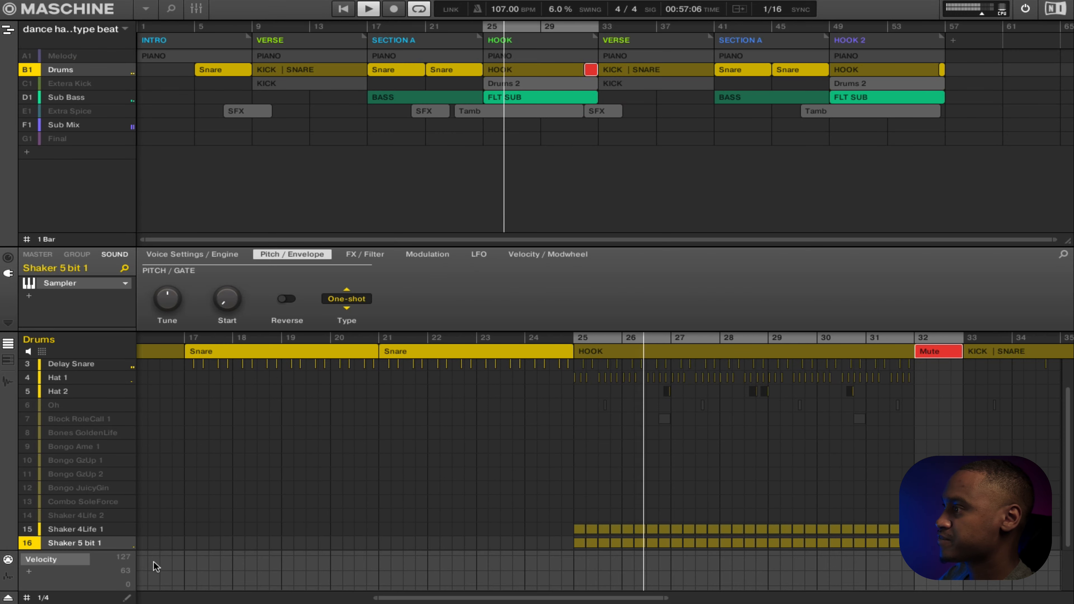
click(32, 543)
click(32, 529)
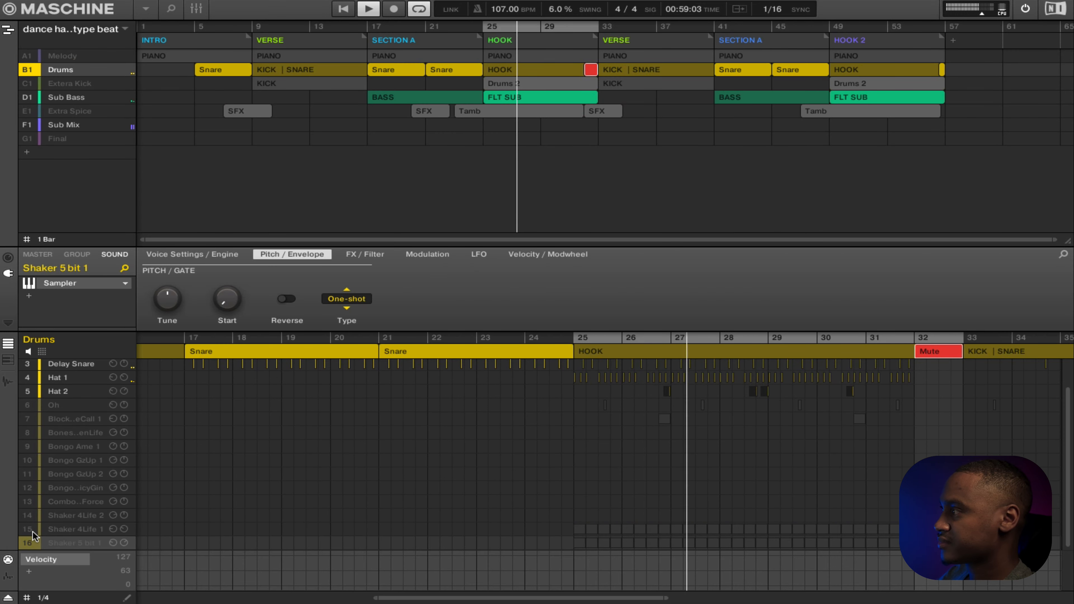
click(32, 532)
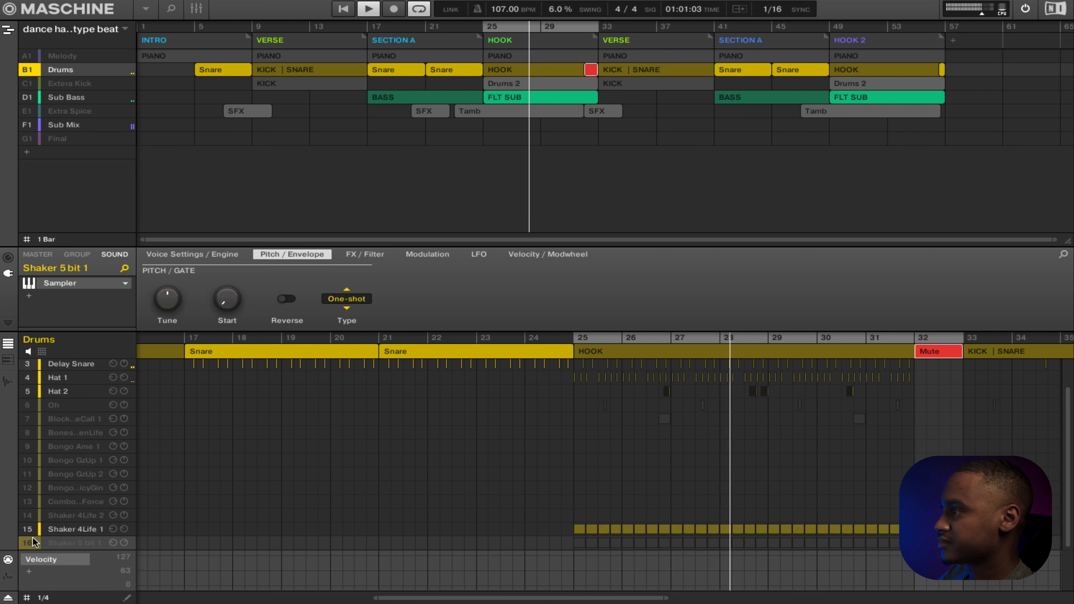
click(32, 544)
click(31, 533)
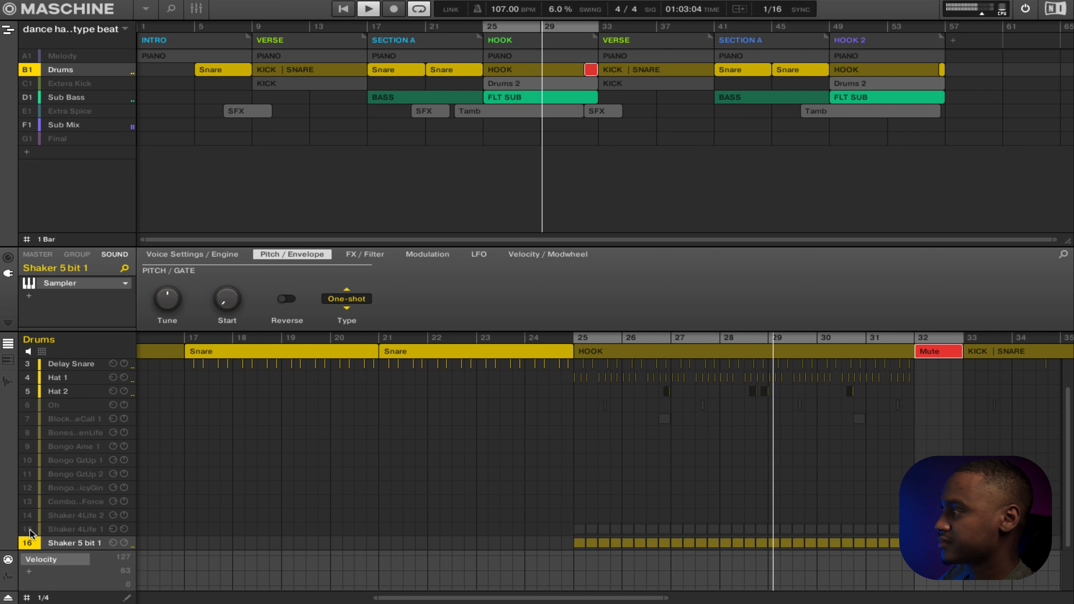
click(31, 532)
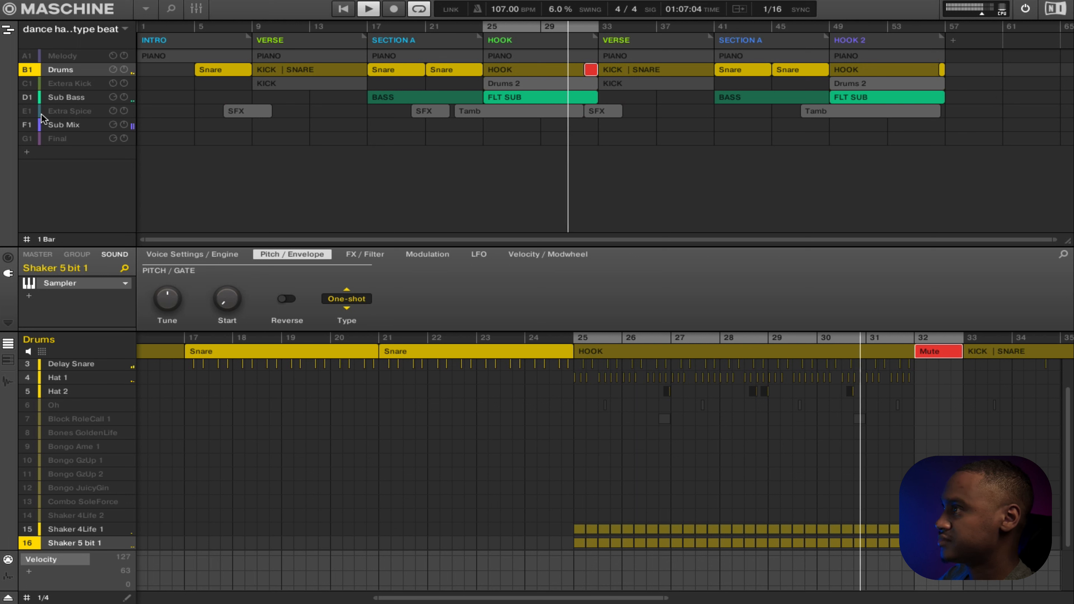
- Unmute the Extra Spice, Extera Kick and Melody groups for the full Hook
click(27, 110)
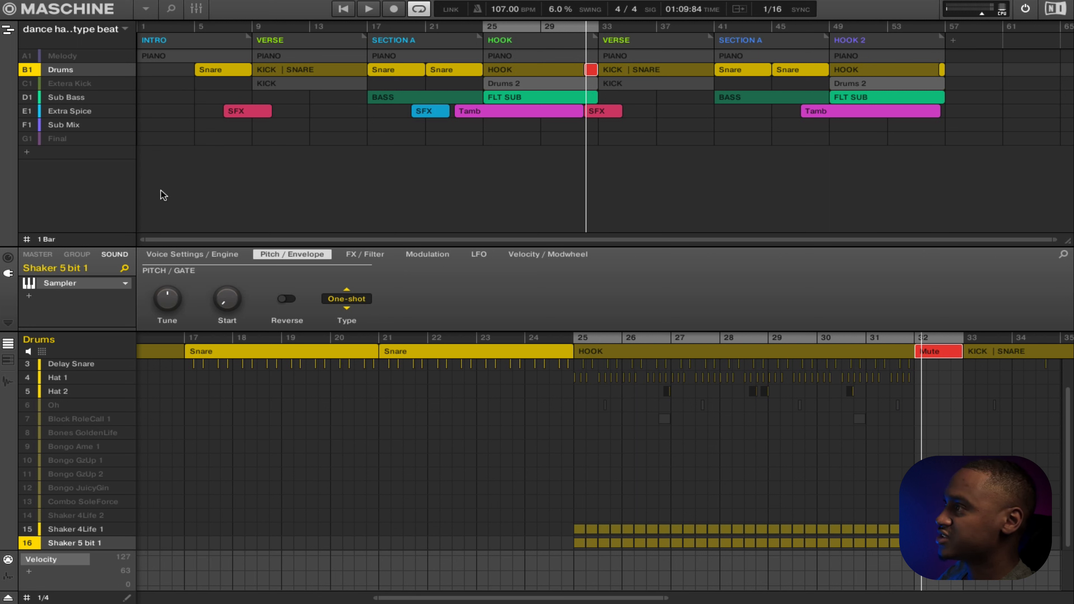
click(30, 85)
click(31, 56)
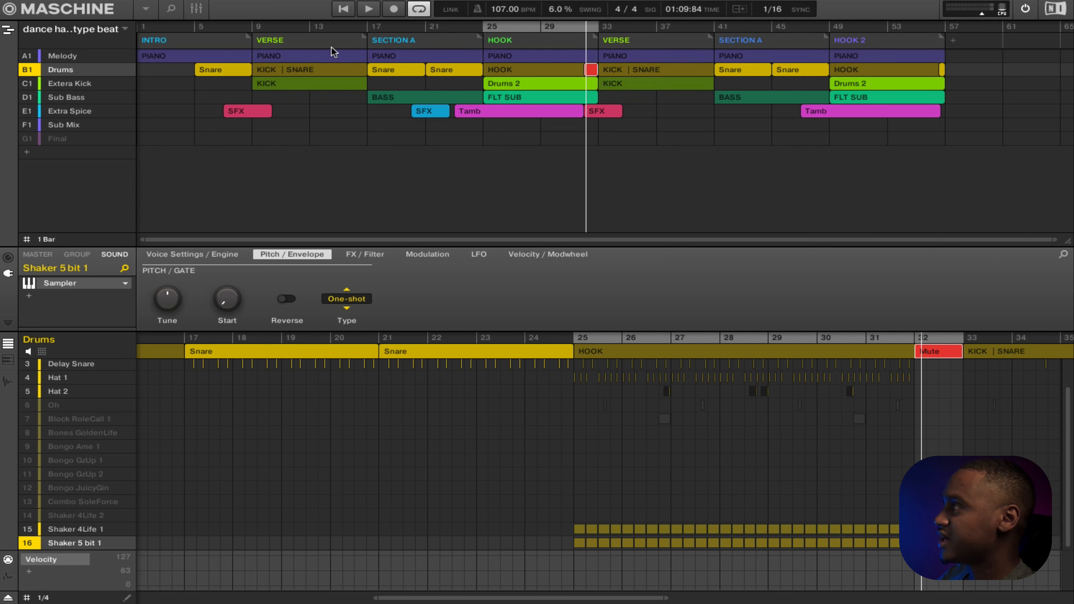